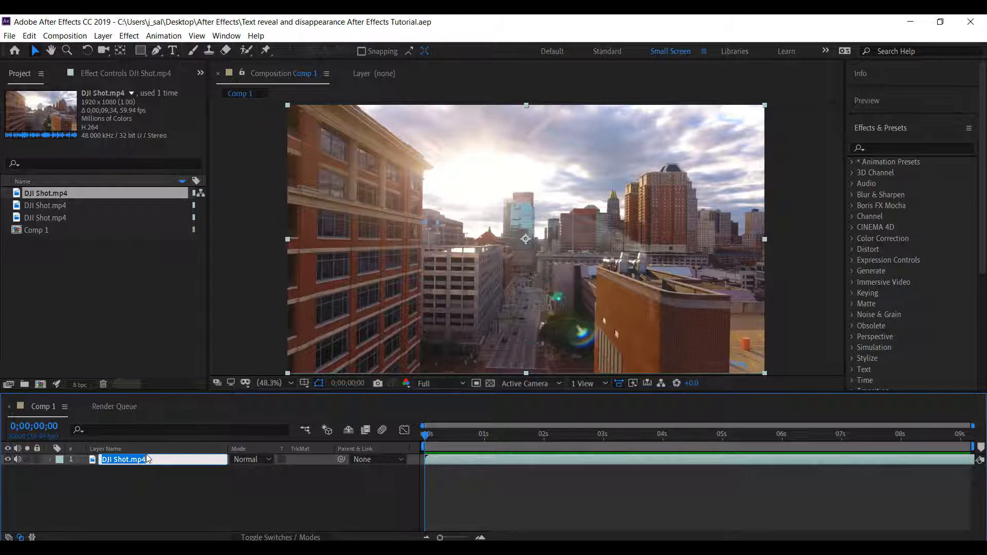
Rename the DJI Shot.mp4 layer as "Unmasked Footage"
{"action": "type", "text": "asked Footage"}
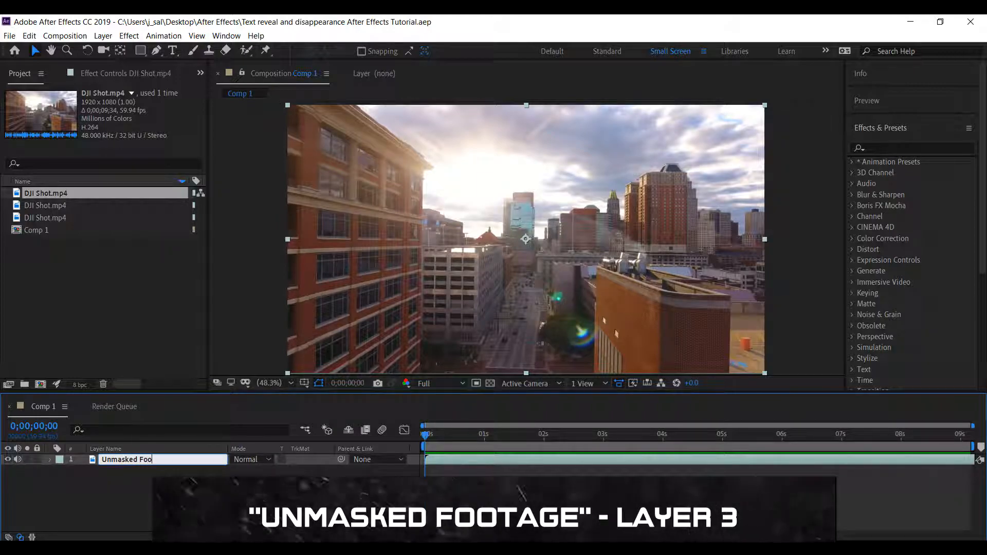
{"action": "key", "text": "Return"}
{"action": "left_click", "coordinate": [144, 484]}
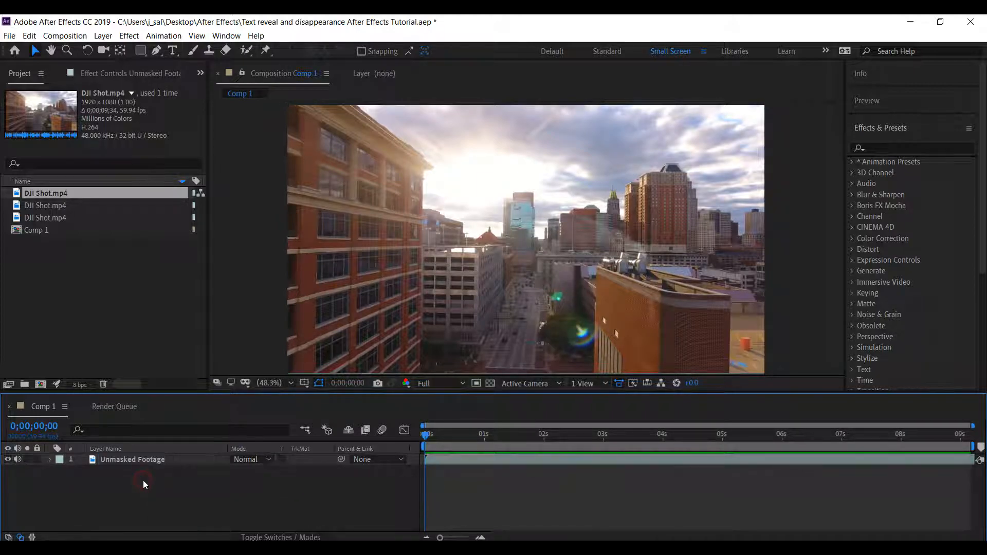
Add a second copy of the footage layer above the original and rename it "Masked Footage"
{"action": "key", "text": "ctrl+v"}
{"action": "right_click", "coordinate": [146, 461]}
{"action": "left_click", "coordinate": [160, 458]}
{"action": "left_click", "coordinate": [111, 459]}
{"action": "key", "text": "BackSpace"}
{"action": "key", "text": "BackSpace"}
{"action": "key", "text": "Delete"}
{"action": "type", "text": "M"}
{"action": "left_click", "coordinate": [175, 460]}
{"action": "key", "text": "BackSpace"}
{"action": "key", "text": "BackSpace"}
{"action": "key", "text": "Return"}
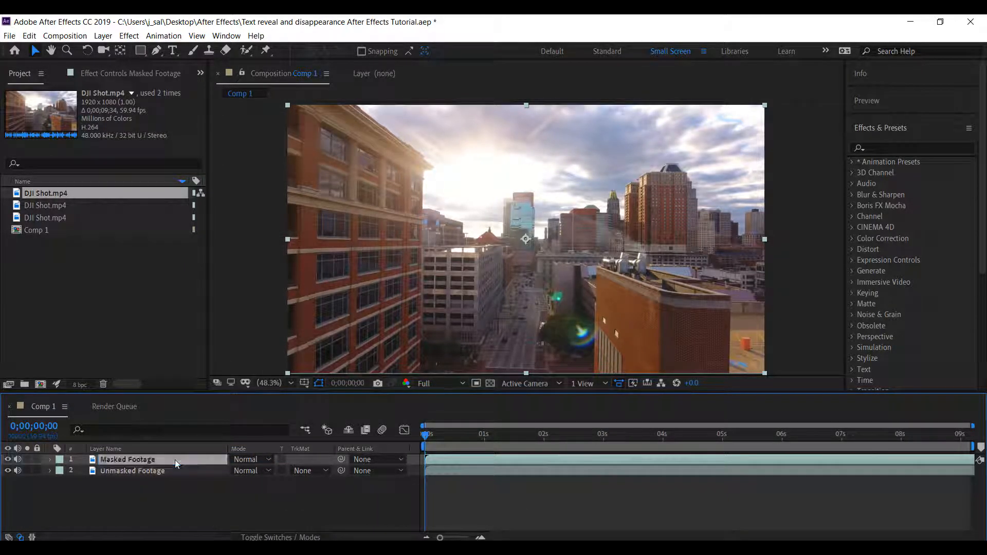
Create a text layer reading "new adventures ahead" in the BoomBox 2 font and move it toward the left side of the frame
{"action": "right_click", "coordinate": [167, 492]}
{"action": "mouse_move", "coordinate": [255, 370]}
{"action": "left_click", "coordinate": [353, 388]}
{"action": "left_click", "coordinate": [890, 207]}
{"action": "left_click", "coordinate": [793, 238]}
{"action": "left_click", "coordinate": [527, 206]}
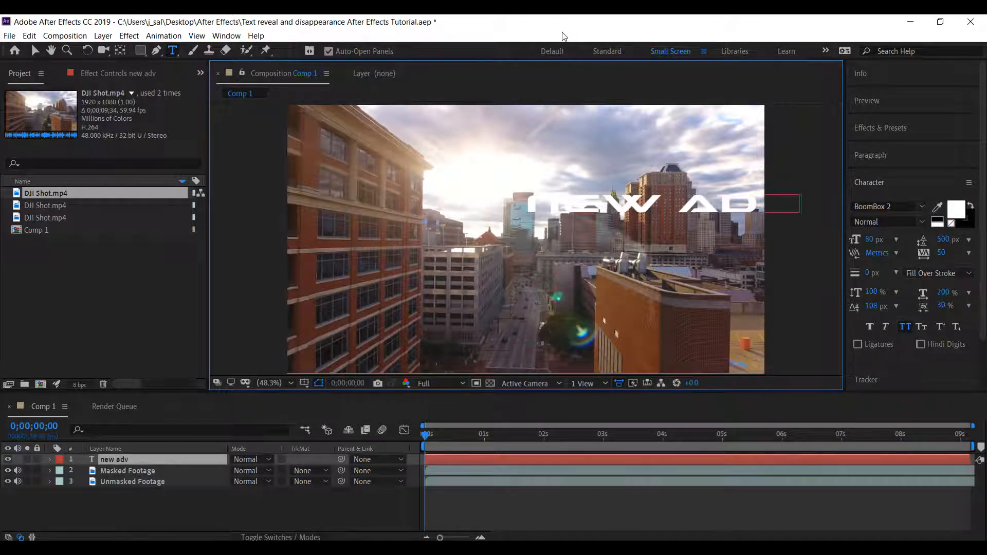
{"action": "key", "text": "ctrl+a"}
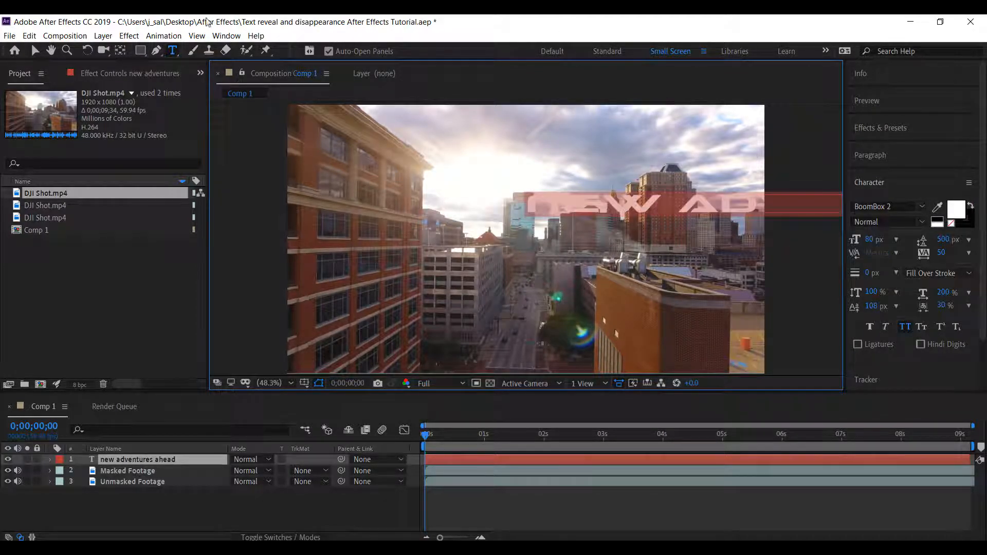
{"action": "left_click", "coordinate": [35, 50]}
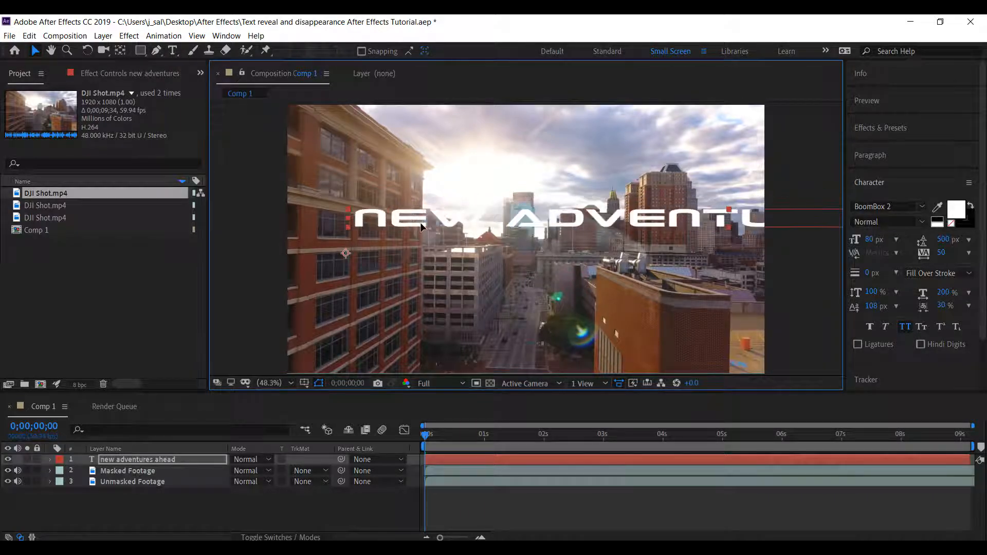
Go to about 0;00;09;05 and set the title text's font size to 45 px
{"action": "left_click_drag", "start_coordinate": [558, 434], "coordinate": [966, 438]}
{"action": "left_click", "coordinate": [172, 50]}
{"action": "triple_click", "coordinate": [391, 224]}
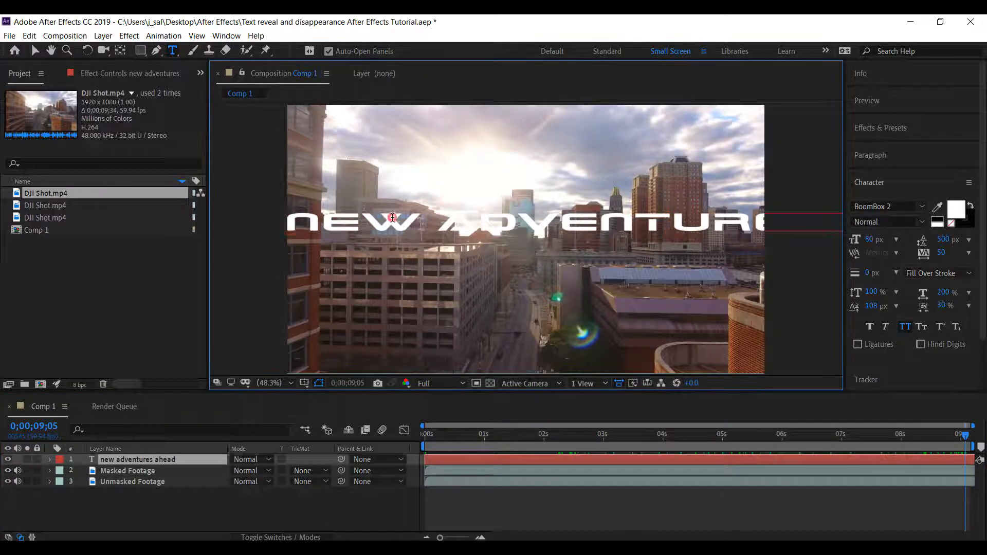
{"action": "left_click", "coordinate": [872, 240]}
{"action": "type", "text": "45"}
{"action": "key", "text": "Return"}
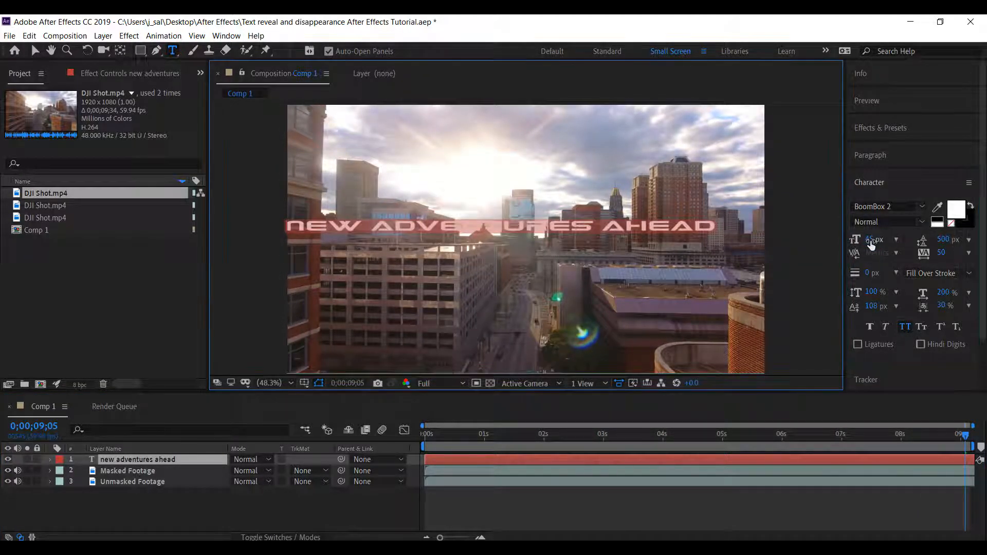
Reposition the title horizontally so the whole text fits across the skyline near the end of the clip
{"action": "left_click", "coordinate": [34, 50]}
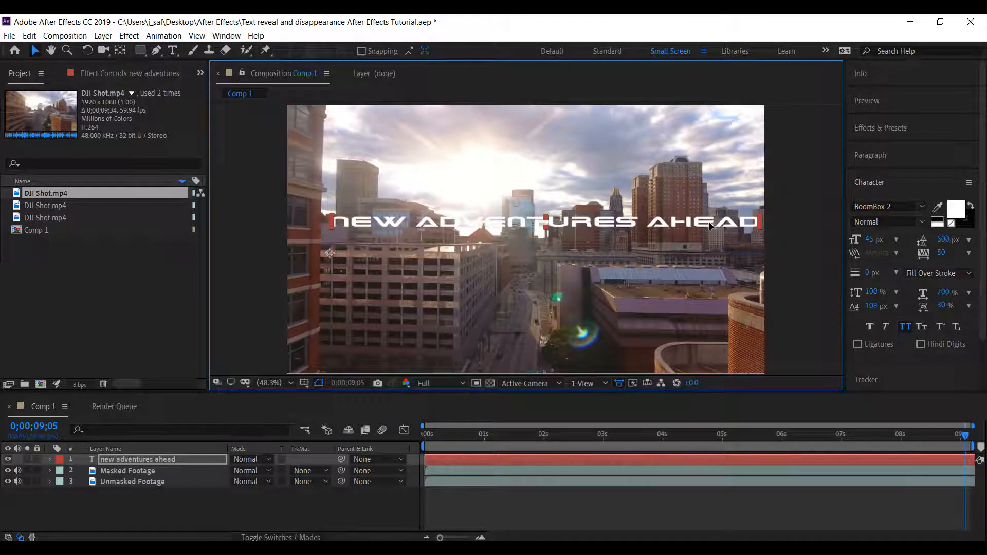
{"action": "left_click_drag", "start_coordinate": [964, 436], "coordinate": [969, 438]}
{"action": "left_click_drag", "start_coordinate": [663, 226], "coordinate": [660, 226]}
Apply a Drop Shadow effect to the title with 100% opacity, distance 16 and softness 43
{"action": "left_click", "coordinate": [890, 128]}
{"action": "type", "text": "shadow"}
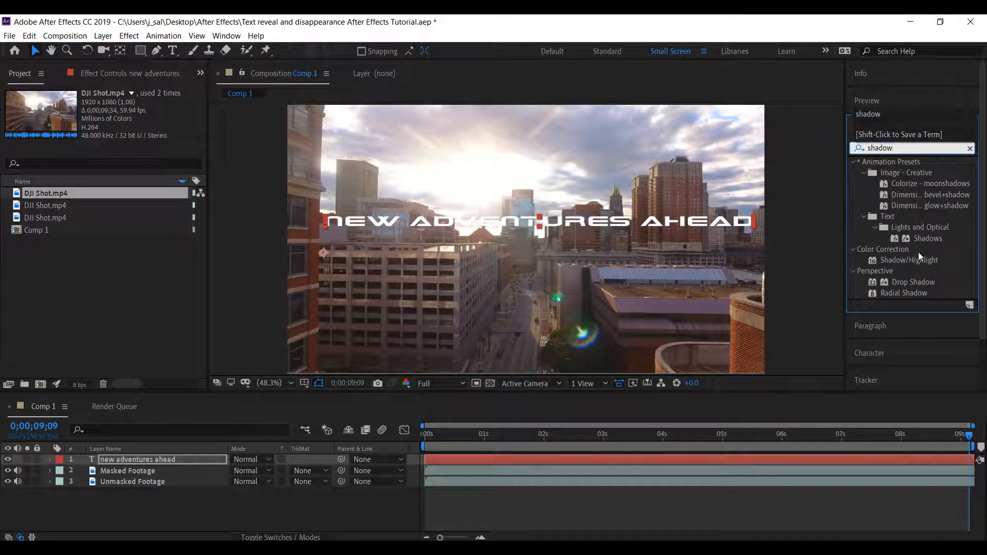
{"action": "double_click", "coordinate": [913, 282]}
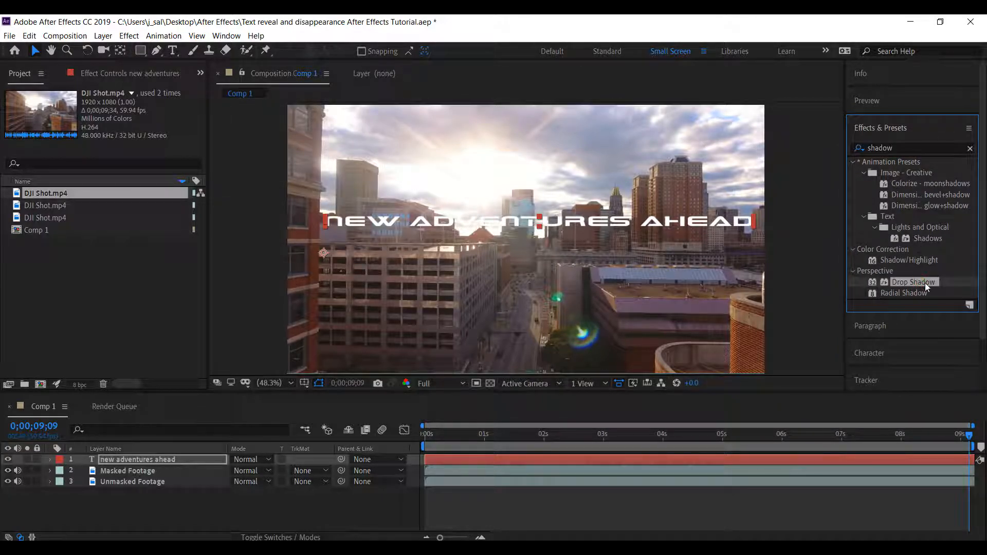
{"action": "key", "text": "/"}
{"action": "left_click_drag", "start_coordinate": [120, 173], "coordinate": [142, 184]}
{"action": "scroll", "coordinate": [494, 266], "scroll_direction": "down", "scroll_amount": 1}
Return to the start of the composition and place the text layer between Masked Footage and Unmasked Footage
{"action": "left_click_drag", "start_coordinate": [464, 438], "coordinate": [416, 446]}
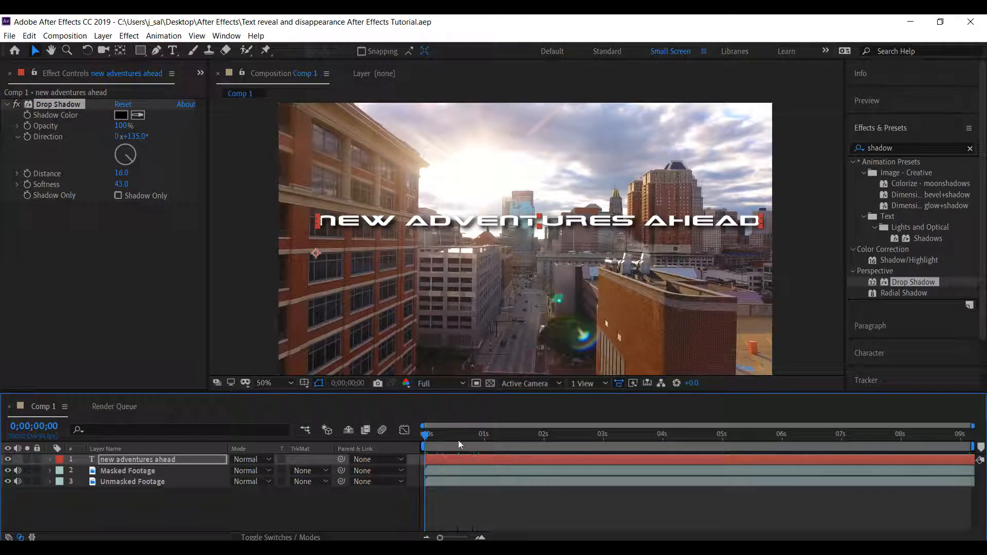
{"action": "left_click", "coordinate": [38, 48]}
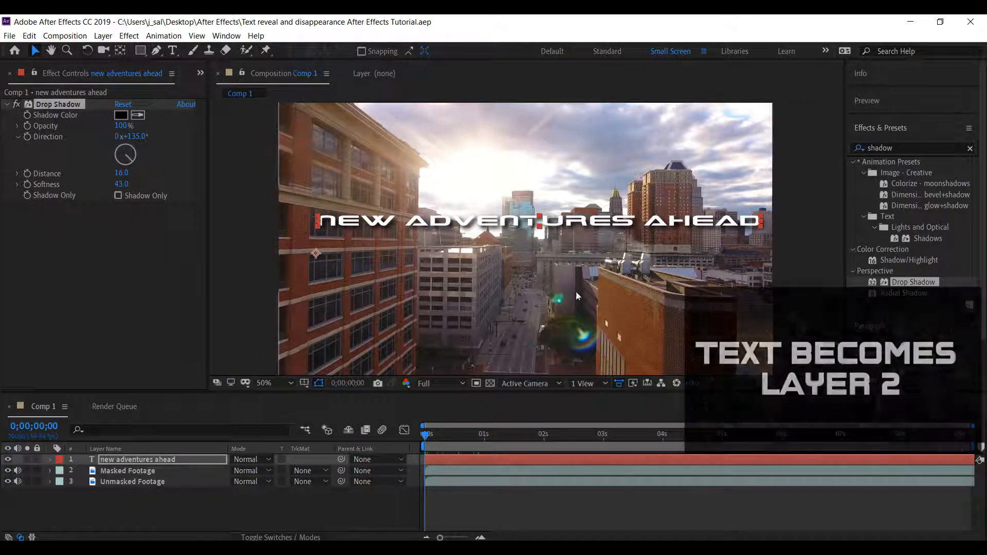
{"action": "left_click_drag", "start_coordinate": [159, 459], "coordinate": [159, 472]}
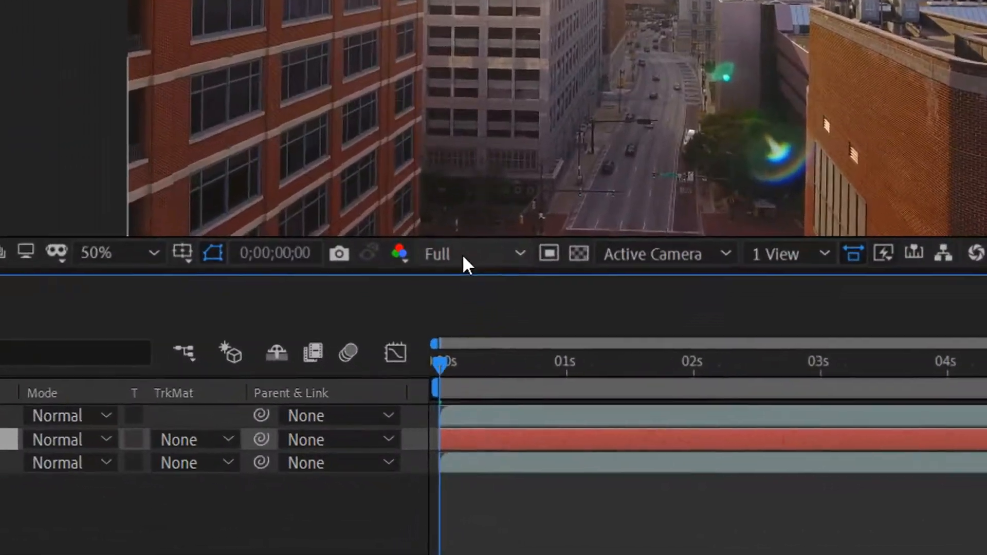
Set the preview resolution to Full and open the Masked Footage layer in its own viewer for the Roto Brush
{"action": "left_click", "coordinate": [462, 254]}
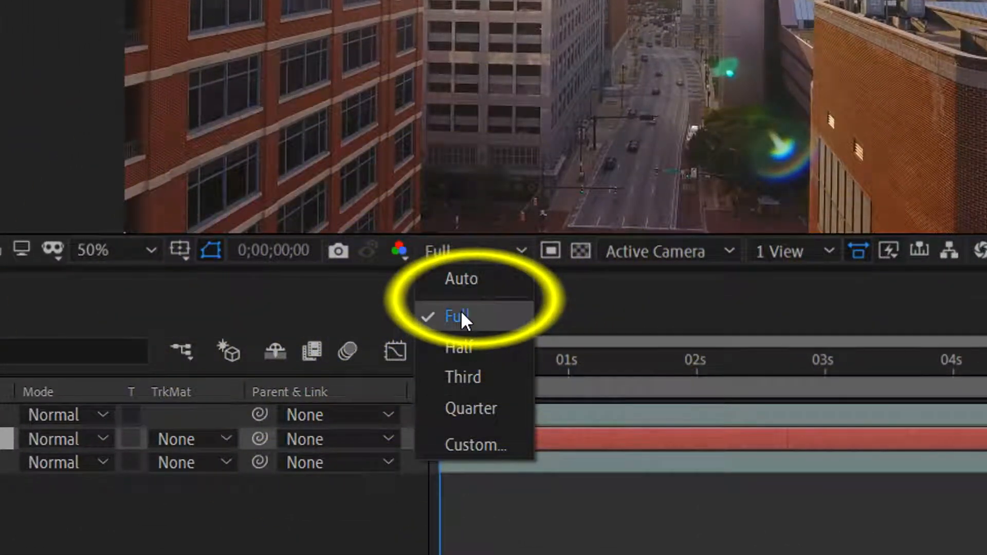
{"action": "left_click", "coordinate": [464, 312]}
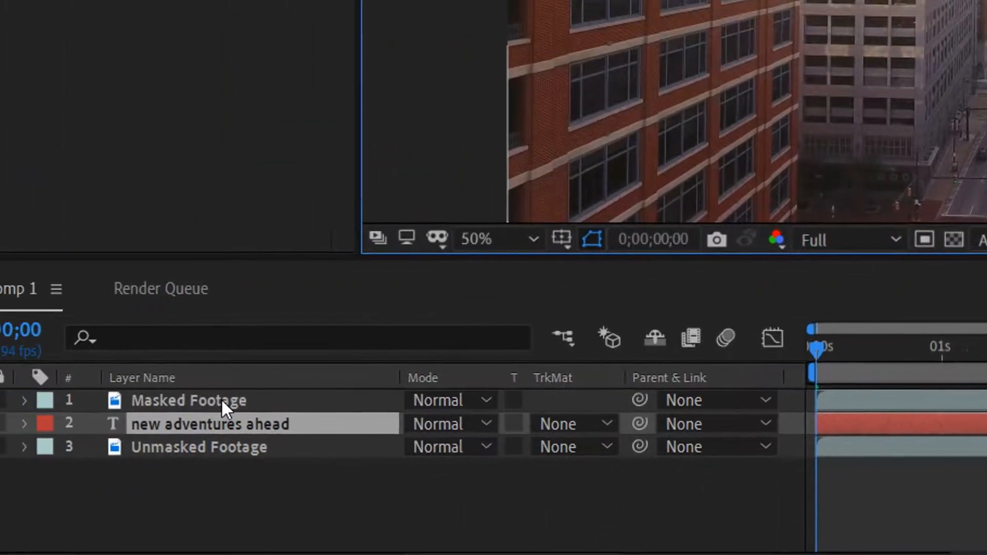
{"action": "left_click", "coordinate": [271, 400]}
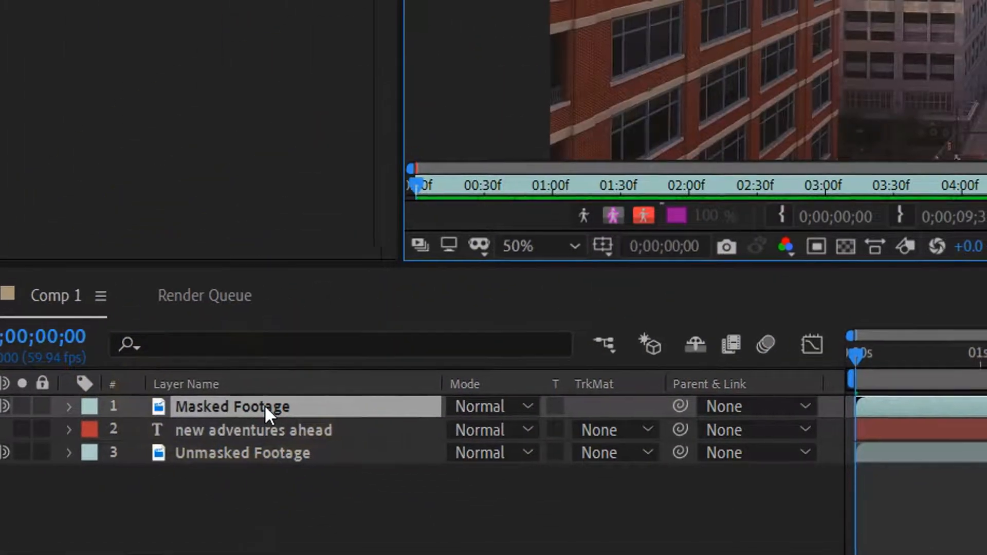
{"action": "double_click", "coordinate": [270, 397]}
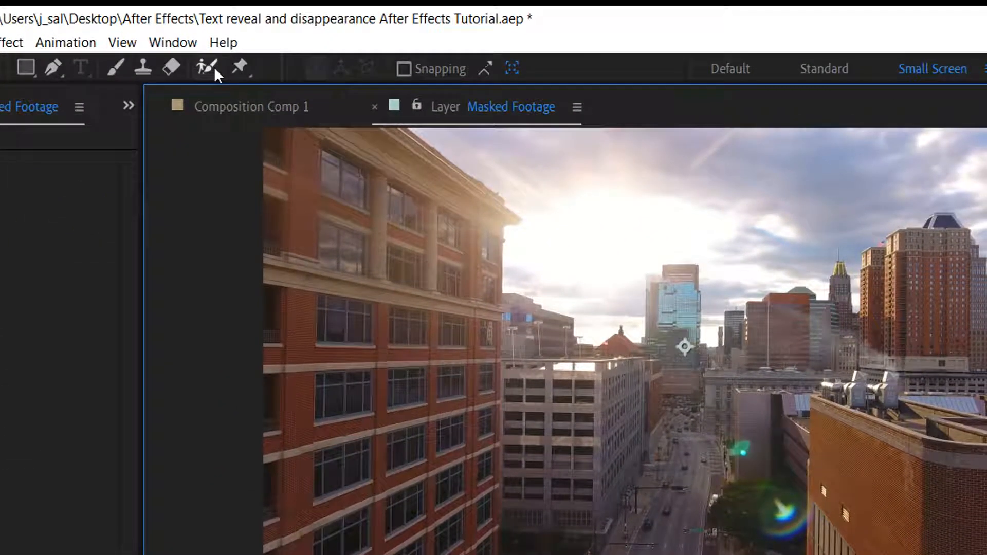
{"action": "left_click", "coordinate": [218, 46]}
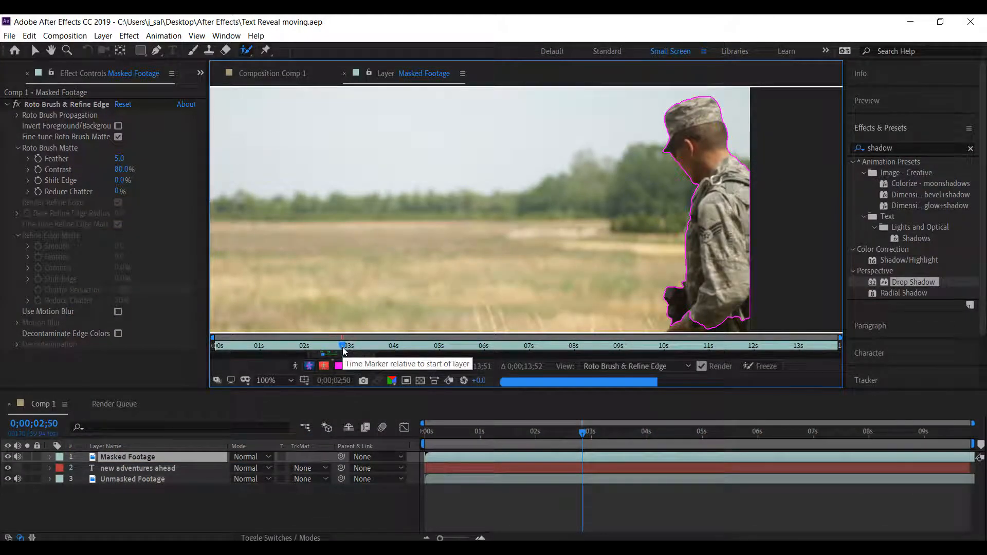
In the Text Reveal moving project, scrub around 0;00;03;03 to examine how the roto outline follows the walking soldier
{"action": "left_click_drag", "start_coordinate": [344, 351], "coordinate": [357, 349]}
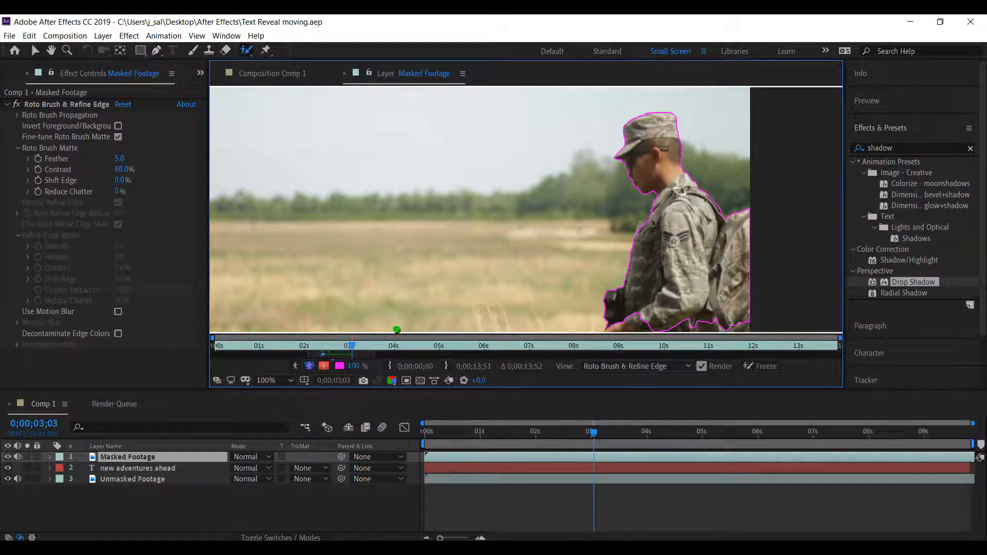
{"action": "mouse_move", "coordinate": [351, 351]}
{"action": "left_mouse_down"}
{"action": "mouse_move", "coordinate": [341, 351]}
{"action": "mouse_move", "coordinate": [347, 359]}
{"action": "left_mouse_up"}
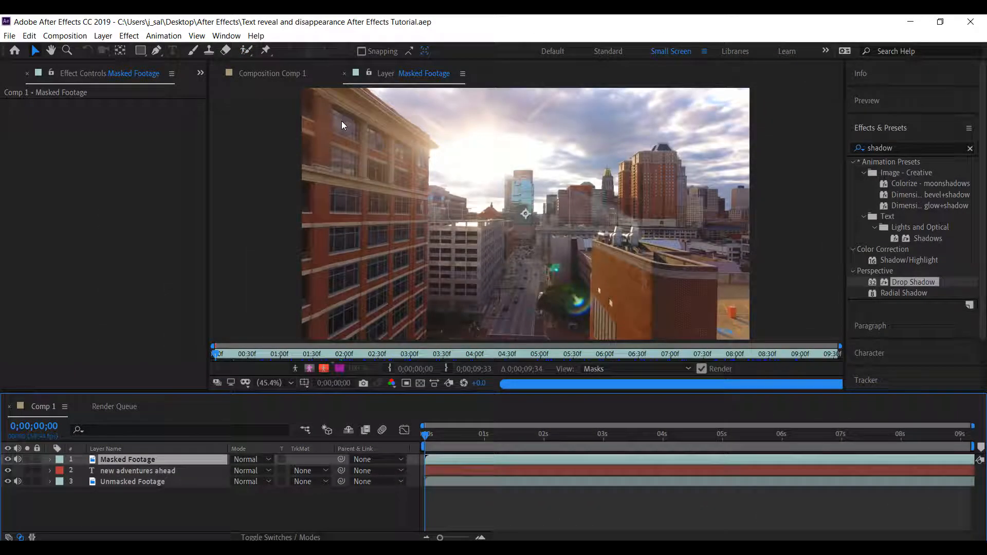
In the city footage project, activate the Roto Brush on Masked Footage and adjust its brush size
{"action": "left_click", "coordinate": [246, 50]}
{"action": "left_click", "coordinate": [276, 54]}
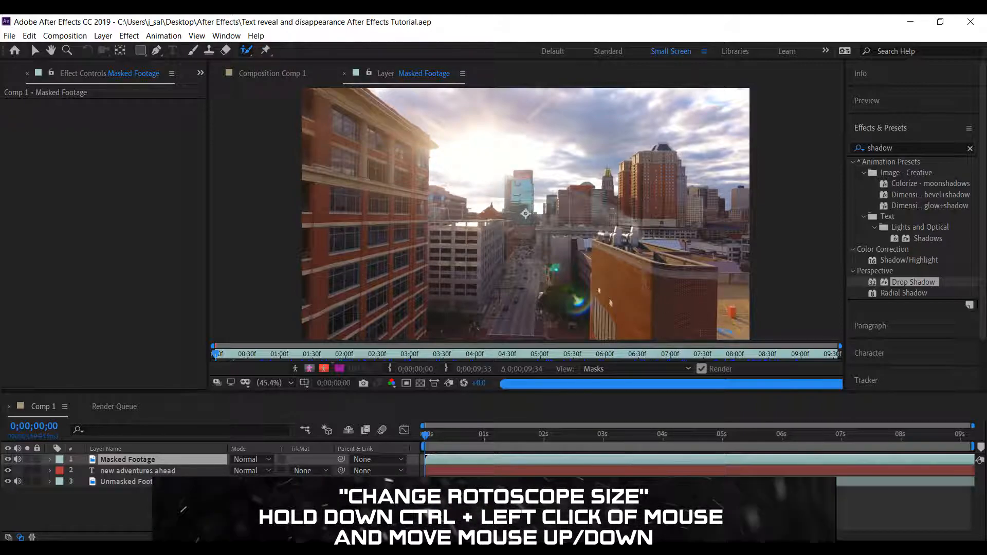
{"action": "left_click", "coordinate": [386, 213], "text": "ctrl"}
{"action": "left_click_drag", "start_coordinate": [386, 214], "coordinate": [385, 213]}
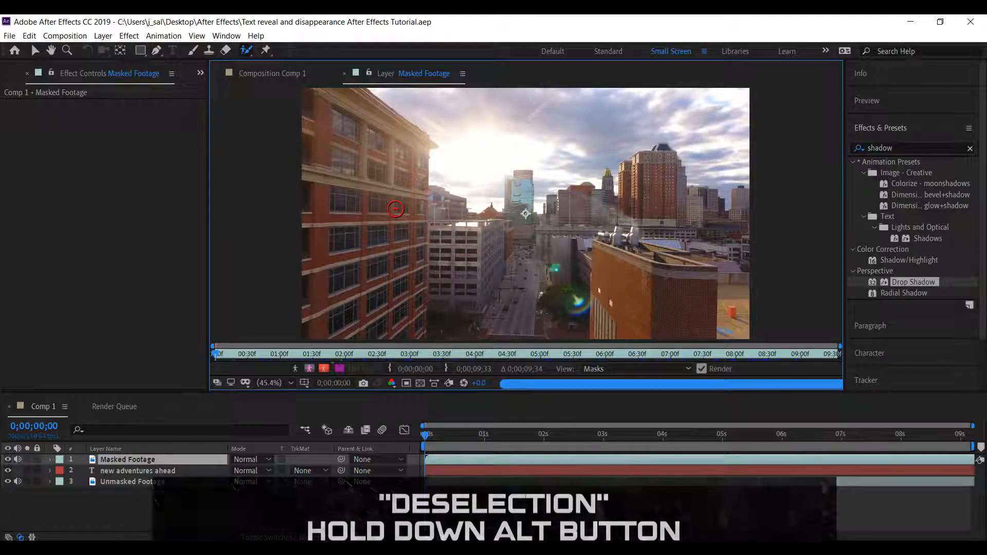
Paint a Roto Brush foreground stroke across the large brick building and up along its right edge in the first frame
{"action": "scroll", "coordinate": [380, 195], "scroll_direction": "up", "scroll_amount": 3}
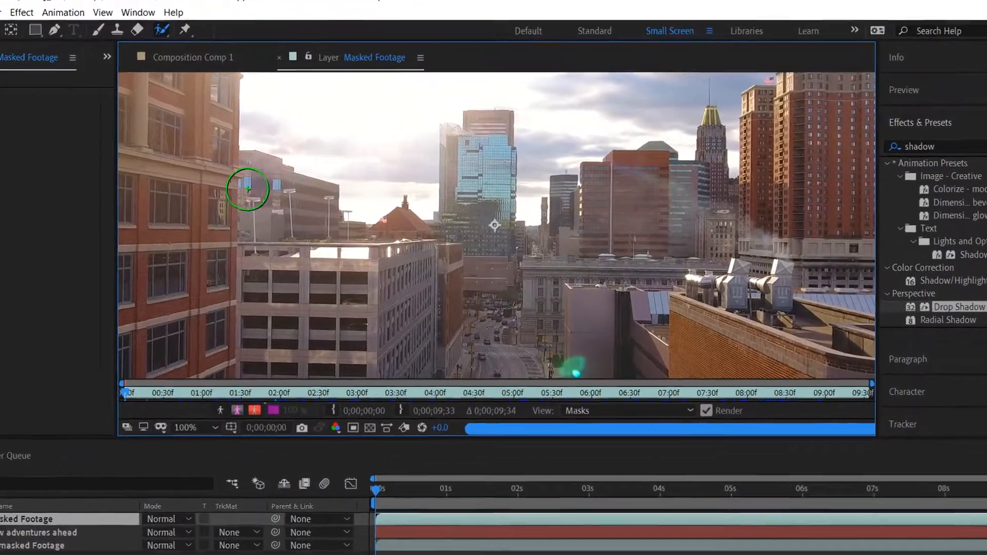
{"action": "left_click_drag", "start_coordinate": [315, 183], "coordinate": [588, 217]}
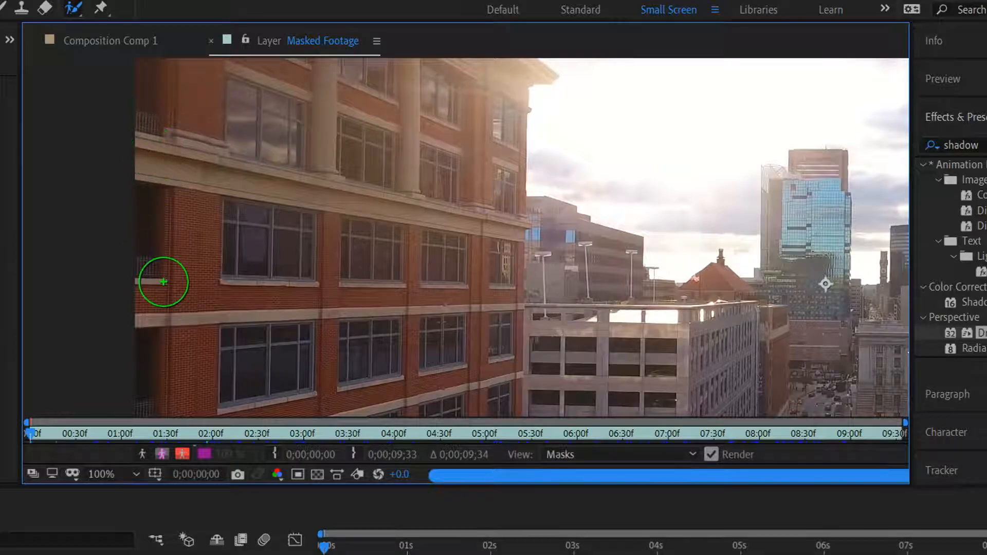
{"action": "scroll", "coordinate": [519, 234], "scroll_direction": "up", "scroll_amount": 1}
{"action": "left_click_drag", "start_coordinate": [582, 142], "coordinate": [591, 238]}
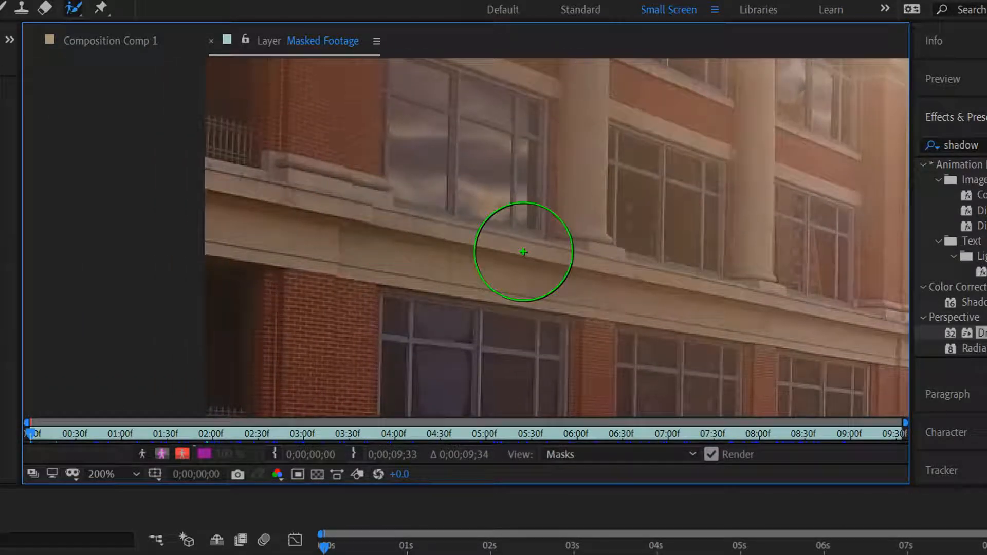
{"action": "scroll", "coordinate": [650, 276], "scroll_direction": "down", "scroll_amount": 1}
{"action": "left_click_drag", "start_coordinate": [650, 276], "coordinate": [456, 226]}
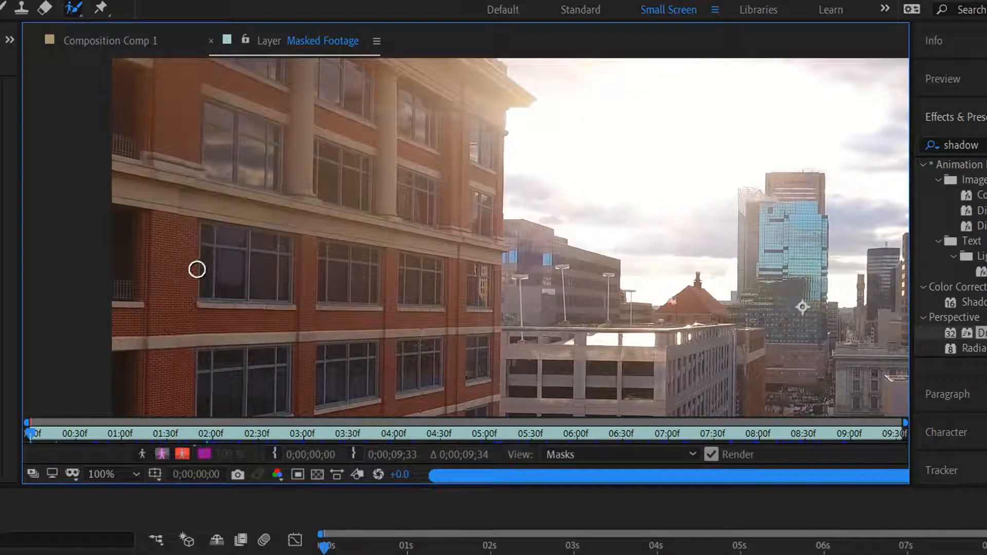
{"action": "left_click_drag", "start_coordinate": [114, 342], "coordinate": [438, 323]}
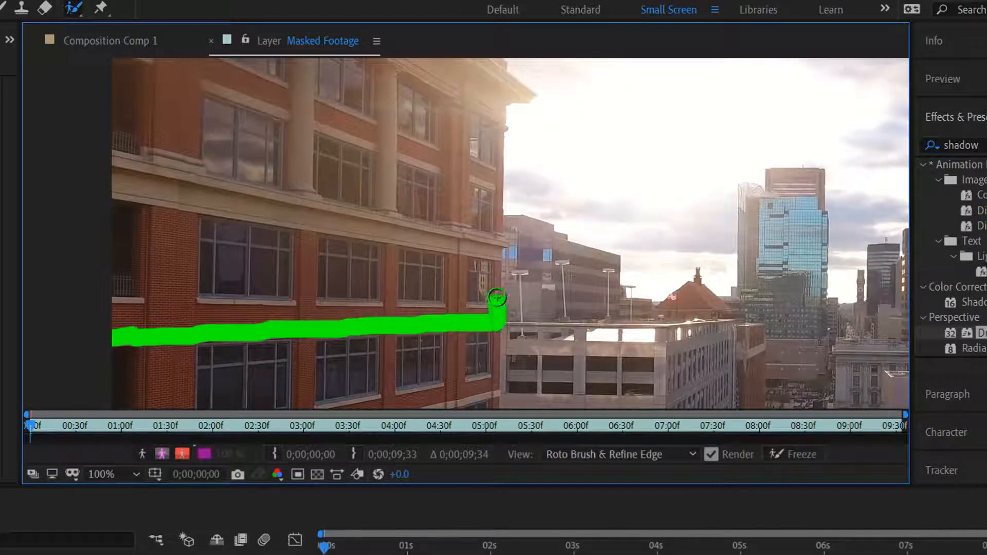
{"action": "mouse_move", "coordinate": [500, 170]}
{"action": "left_mouse_down"}
{"action": "mouse_move", "coordinate": [277, 100]}
{"action": "mouse_move", "coordinate": [110, 88]}
{"action": "mouse_move", "coordinate": [114, 322]}
{"action": "left_mouse_up"}
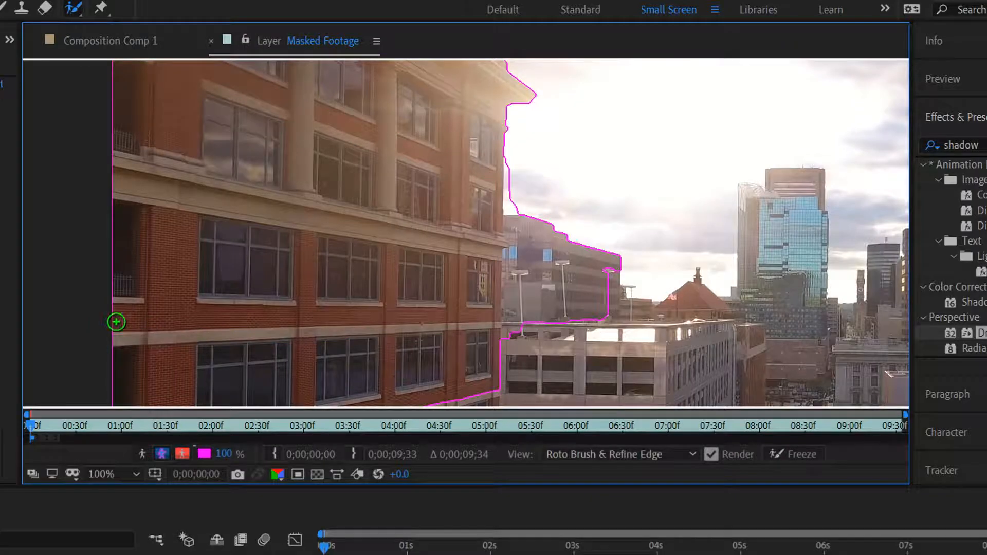
Subtract the gray background building beside the brick building from the roto selection with Roto Brush strokes
{"action": "scroll", "coordinate": [395, 249], "scroll_direction": "down", "scroll_amount": 2}
{"action": "scroll", "coordinate": [571, 253], "scroll_direction": "up", "scroll_amount": 1}
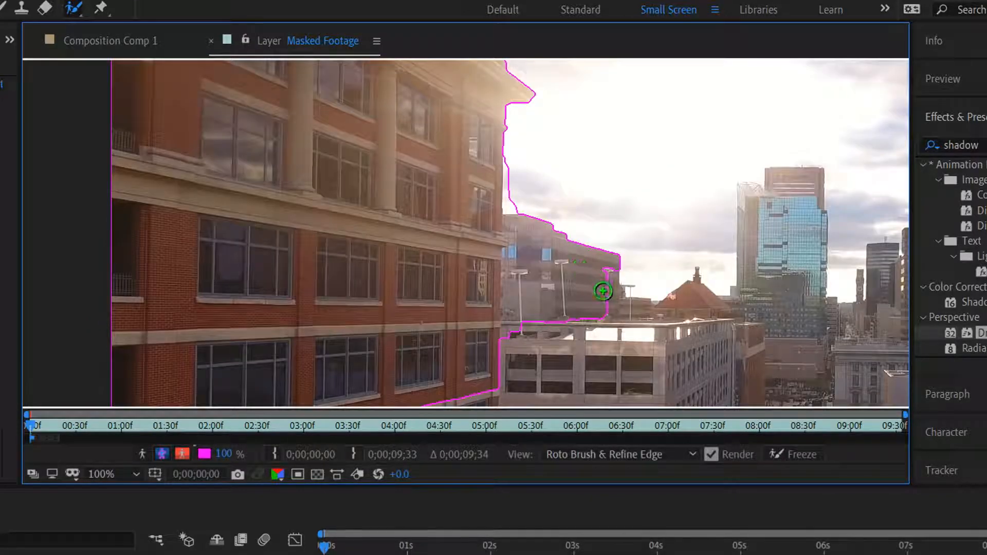
{"action": "scroll", "coordinate": [721, 330], "scroll_direction": "up", "scroll_amount": 1}
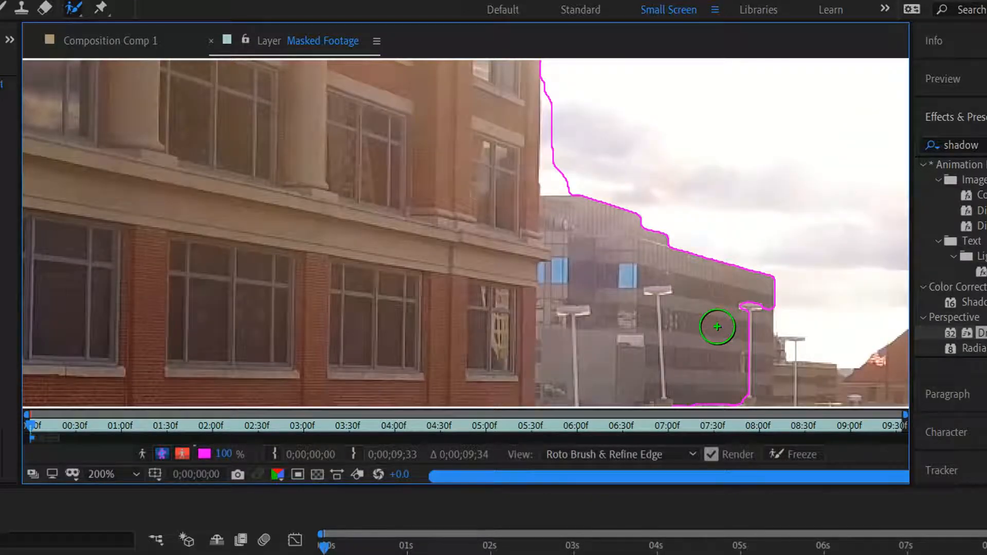
{"action": "key", "text": "space"}
{"action": "left_click_drag", "start_coordinate": [793, 312], "coordinate": [579, 191]}
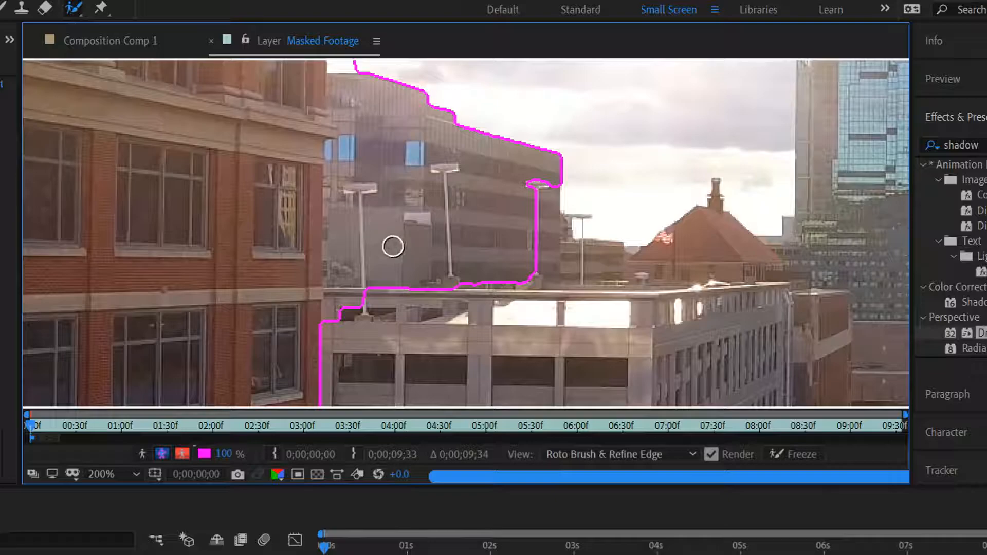
{"action": "mouse_move", "coordinate": [335, 319]}
{"action": "left_mouse_down"}
{"action": "mouse_move", "coordinate": [332, 174]}
{"action": "mouse_move", "coordinate": [347, 138]}
{"action": "mouse_move", "coordinate": [342, 66]}
{"action": "left_mouse_up"}
{"action": "key", "text": "space"}
{"action": "left_click_drag", "start_coordinate": [411, 108], "coordinate": [421, 250]}
{"action": "left_click_drag", "start_coordinate": [349, 118], "coordinate": [348, 218]}
Examine the roto outline along the brick building's edge up close, and then across the whole frame
{"action": "scroll", "coordinate": [365, 295], "scroll_direction": "up", "scroll_amount": 1}
{"action": "key", "text": "space"}
{"action": "left_click_drag", "start_coordinate": [365, 295], "coordinate": [388, 198]}
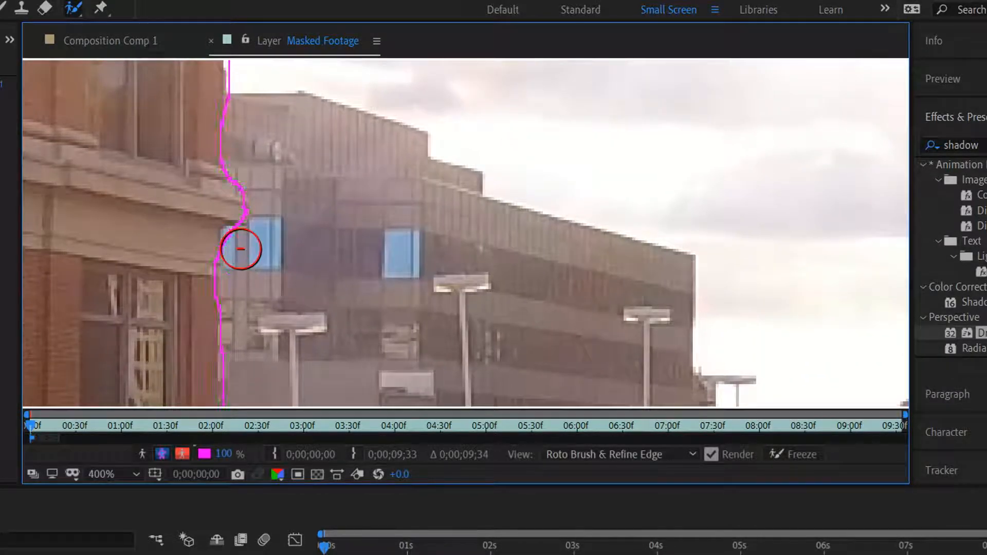
{"action": "scroll", "coordinate": [381, 248], "scroll_direction": "down", "scroll_amount": 1}
{"action": "scroll", "coordinate": [443, 293], "scroll_direction": "up", "scroll_amount": 1}
{"action": "key", "text": "space"}
{"action": "left_click_drag", "start_coordinate": [358, 345], "coordinate": [419, 180]}
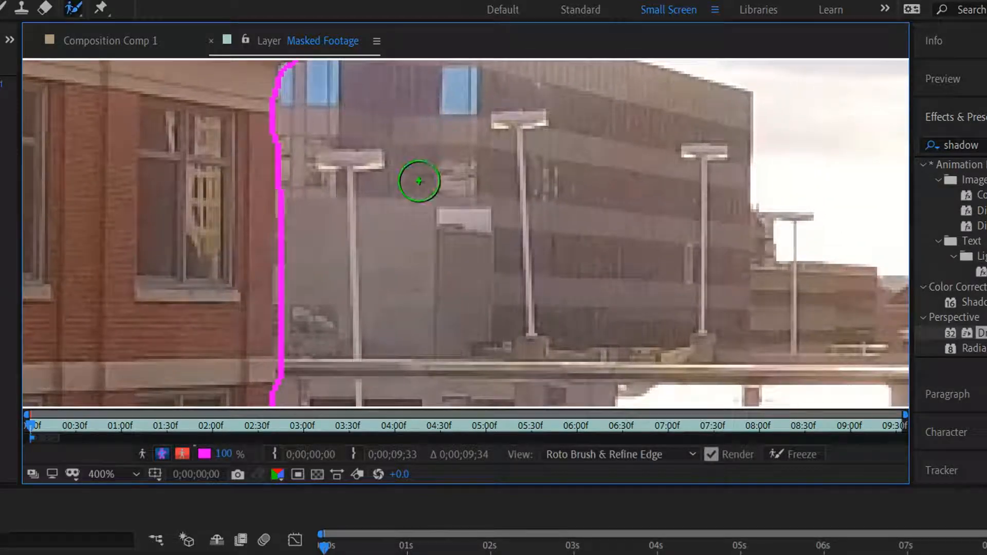
{"action": "scroll", "coordinate": [419, 180], "scroll_direction": "down", "scroll_amount": 1}
{"action": "scroll", "coordinate": [440, 227], "scroll_direction": "down", "scroll_amount": 1}
{"action": "left_click", "coordinate": [114, 474]}
{"action": "left_click", "coordinate": [132, 169]}
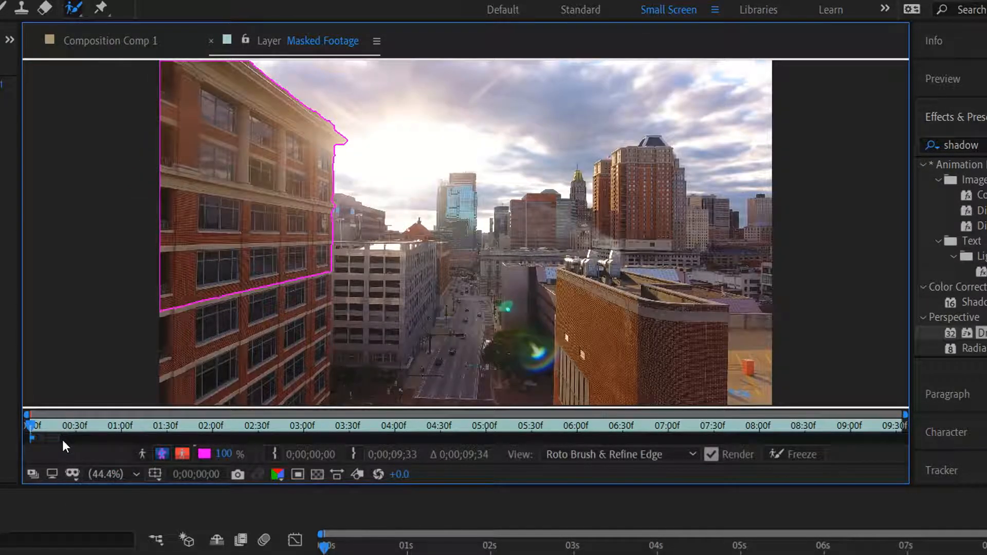
Compare the alpha overlay, alpha boundary and alpha views of the roto selection around the brick building
{"action": "mouse_move", "coordinate": [61, 439]}
{"action": "left_mouse_down"}
{"action": "mouse_move", "coordinate": [217, 440]}
{"action": "mouse_move", "coordinate": [119, 444]}
{"action": "left_mouse_up"}
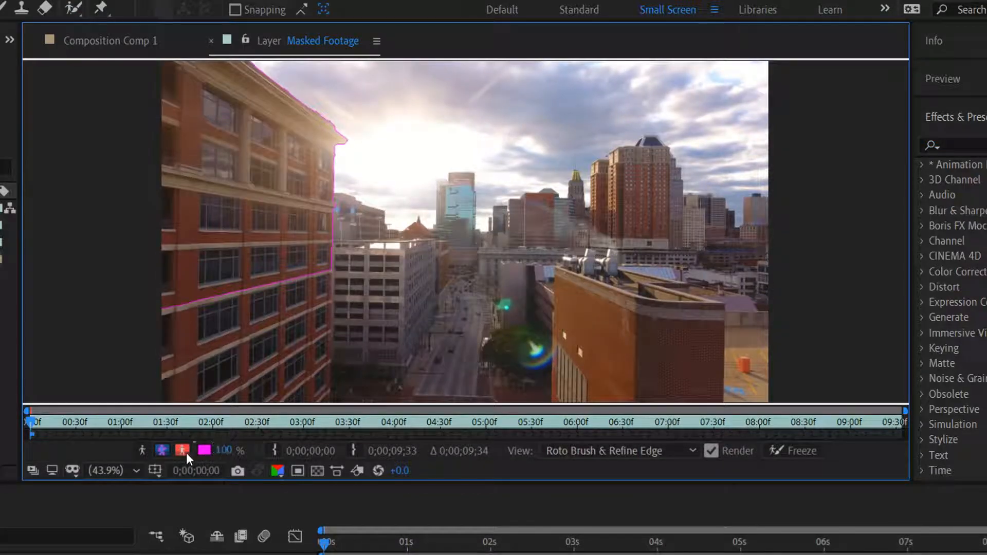
{"action": "left_click", "coordinate": [183, 451]}
{"action": "left_click", "coordinate": [184, 450]}
{"action": "left_click", "coordinate": [161, 450]}
{"action": "left_click", "coordinate": [148, 450]}
{"action": "left_click", "coordinate": [148, 451]}
{"action": "left_click", "coordinate": [148, 450]}
{"action": "scroll", "coordinate": [314, 284], "scroll_direction": "up", "scroll_amount": 1}
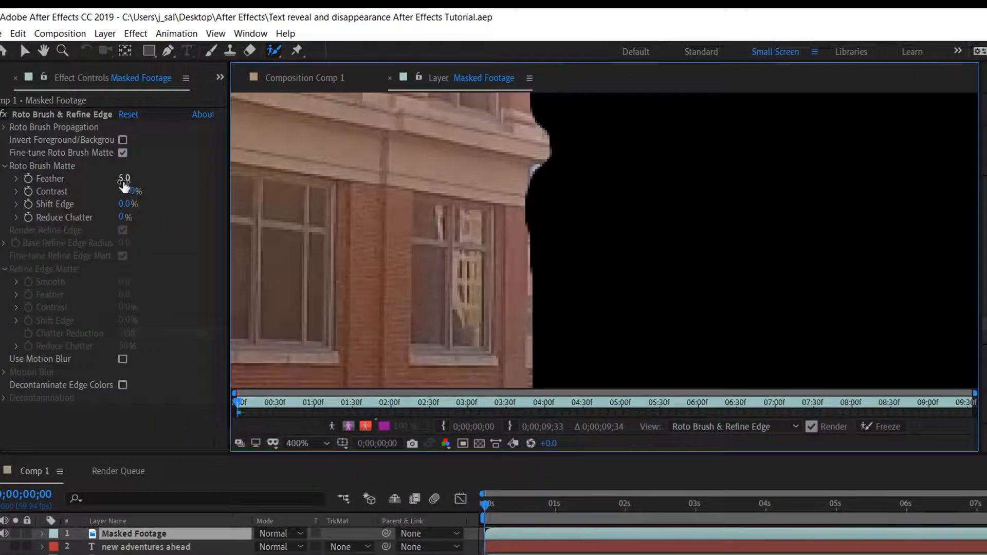
Set the Roto Brush Matte feather to 9.5 and return to the alpha boundary view of the building's edge
{"action": "left_click_drag", "start_coordinate": [124, 204], "coordinate": [189, 205]}
{"action": "key", "text": "ctrl+z"}
{"action": "left_click_drag", "start_coordinate": [125, 178], "coordinate": [140, 176]}
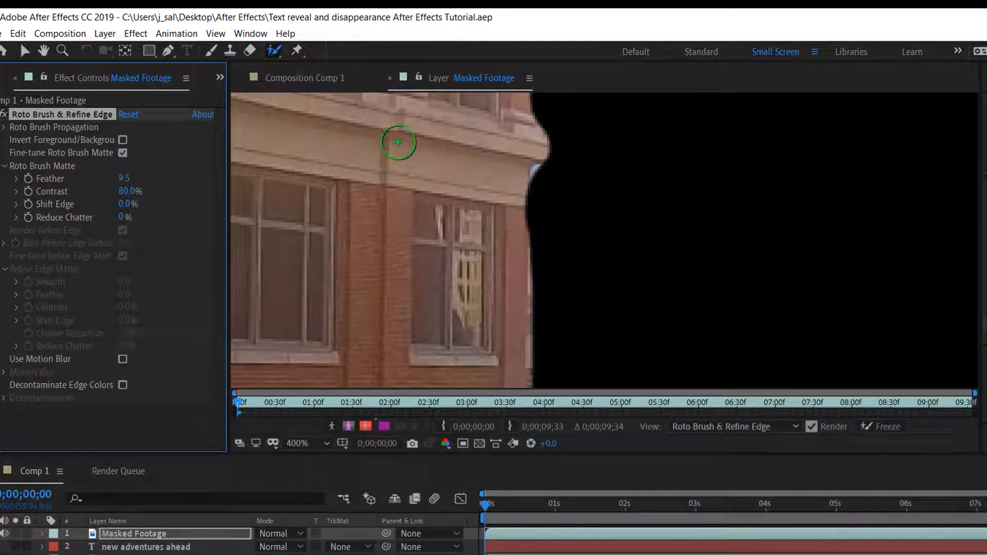
{"action": "left_click", "coordinate": [366, 426]}
{"action": "scroll", "coordinate": [581, 298], "scroll_direction": "down", "scroll_amount": 2}
{"action": "left_click", "coordinate": [349, 426]}
{"action": "scroll", "coordinate": [631, 248], "scroll_direction": "up", "scroll_amount": 2}
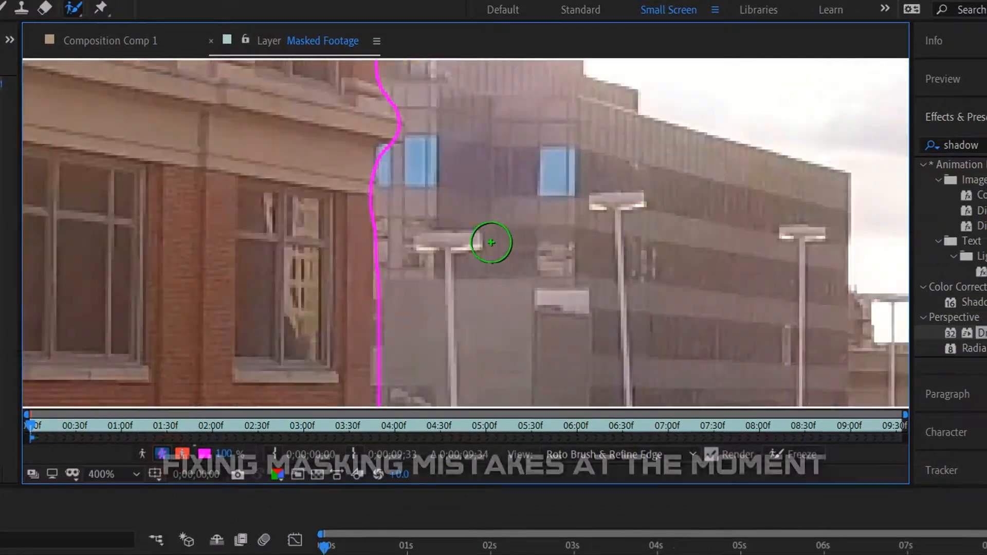
Refine the first frame's roto outline below the cornice and along the brick edge with small strokes, and save the project
{"action": "left_click", "coordinate": [383, 154], "text": "alt"}
{"action": "left_click", "coordinate": [401, 135]}
{"action": "key", "text": "ctrl+s"}
{"action": "scroll", "coordinate": [515, 225], "scroll_direction": "down", "scroll_amount": 1}
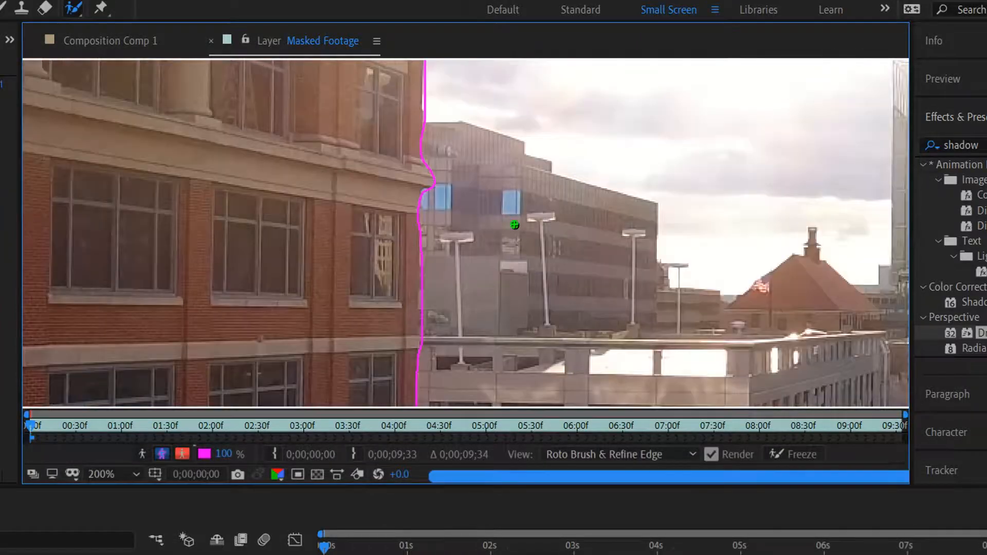
{"action": "scroll", "coordinate": [515, 225], "scroll_direction": "up", "scroll_amount": 2}
{"action": "left_click_drag", "start_coordinate": [329, 309], "coordinate": [319, 276]}
{"action": "scroll", "coordinate": [385, 144], "scroll_direction": "down", "scroll_amount": 2}
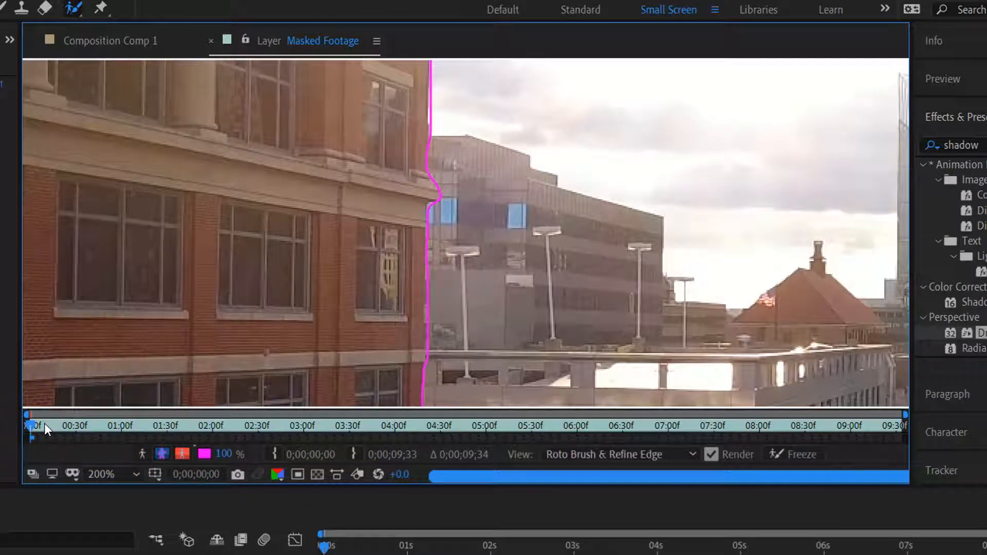
At 0;00;00;15, subtract the gray background building from the roto selection along the lower brick edge
{"action": "left_click_drag", "start_coordinate": [44, 425], "coordinate": [53, 425]}
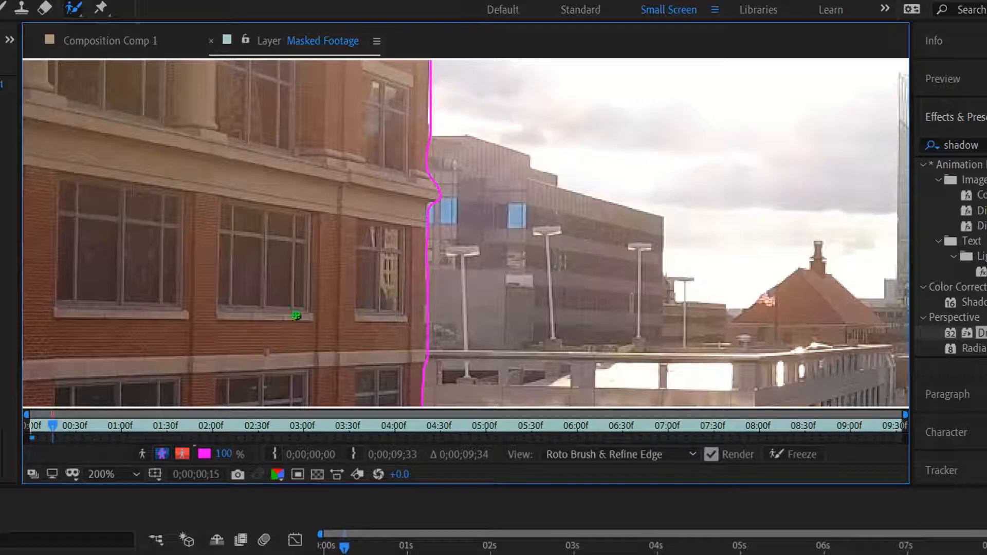
{"action": "left_click", "coordinate": [109, 478]}
{"action": "left_click", "coordinate": [144, 173]}
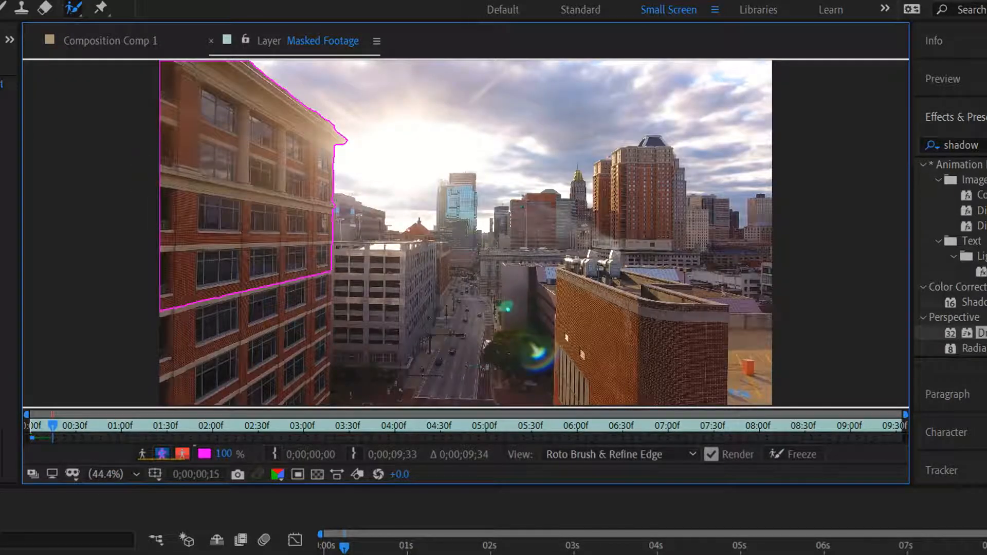
{"action": "scroll", "coordinate": [508, 309], "scroll_direction": "up", "scroll_amount": 3}
{"action": "left_click_drag", "start_coordinate": [194, 220], "coordinate": [646, 215]}
{"action": "scroll", "coordinate": [367, 219], "scroll_direction": "up", "scroll_amount": 1}
{"action": "left_click_drag", "start_coordinate": [272, 208], "coordinate": [389, 208]}
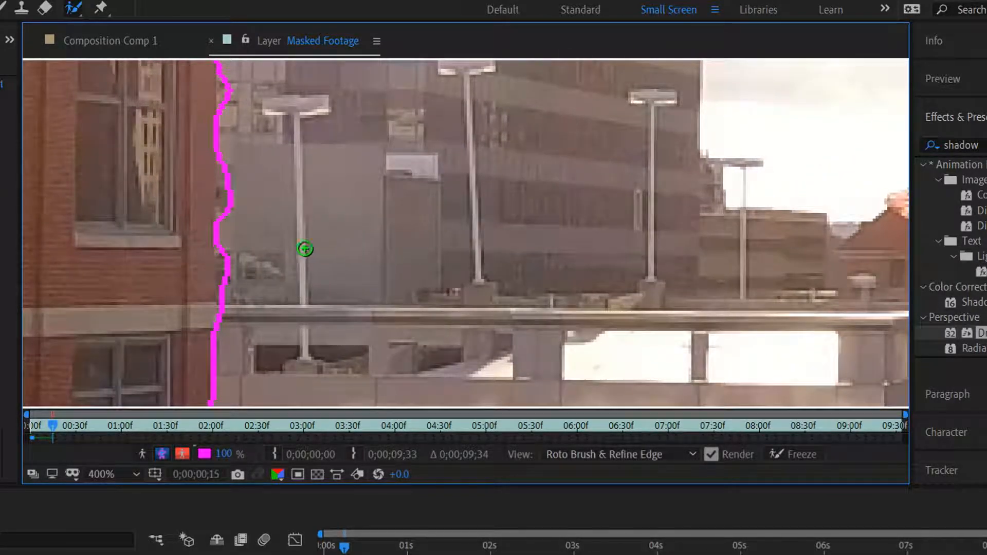
{"action": "left_click_drag", "start_coordinate": [226, 225], "coordinate": [227, 176]}
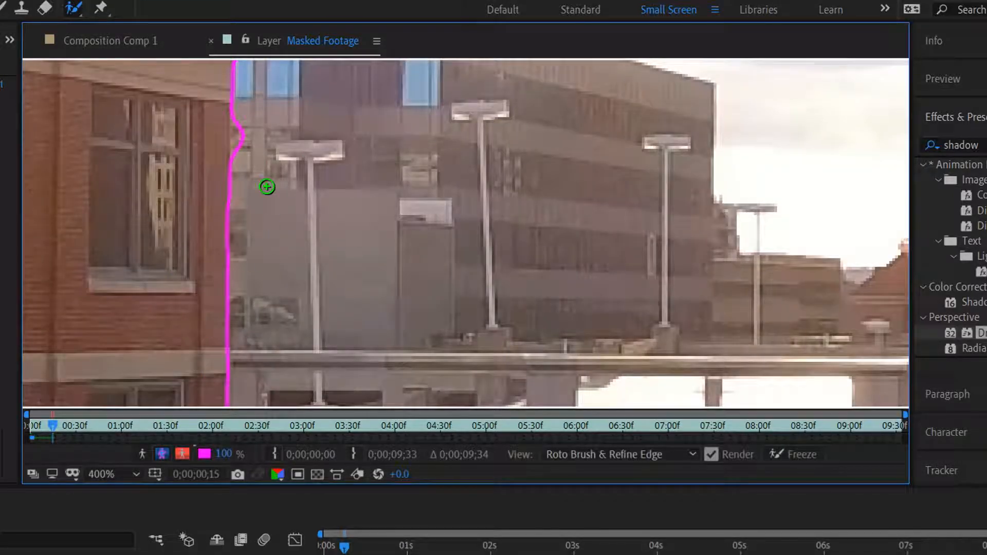
Add the missing brick and window area below the cornice back to the roto selection, and save the project
{"action": "key", "text": "comma"}
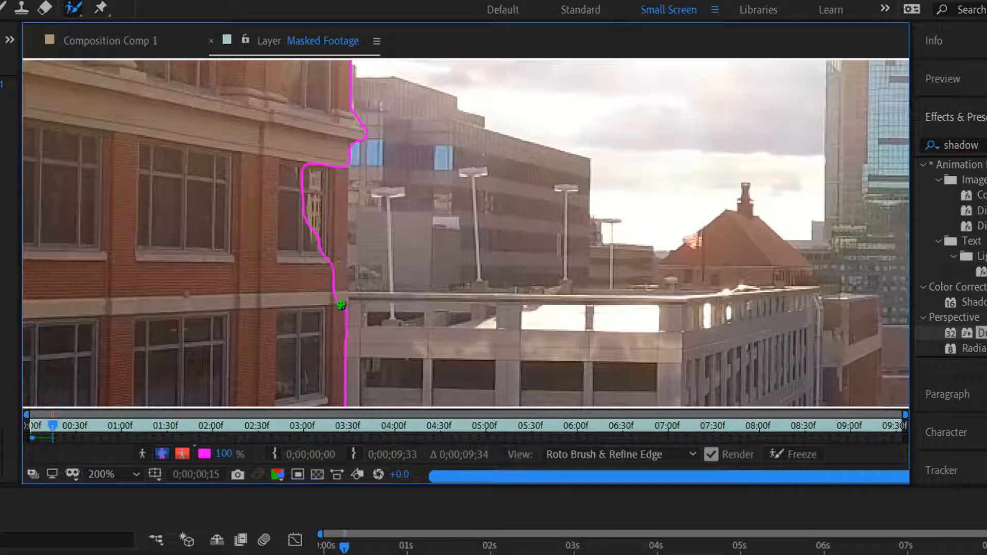
{"action": "left_click_drag", "start_coordinate": [346, 189], "coordinate": [349, 166]}
{"action": "key", "text": "ctrl+s"}
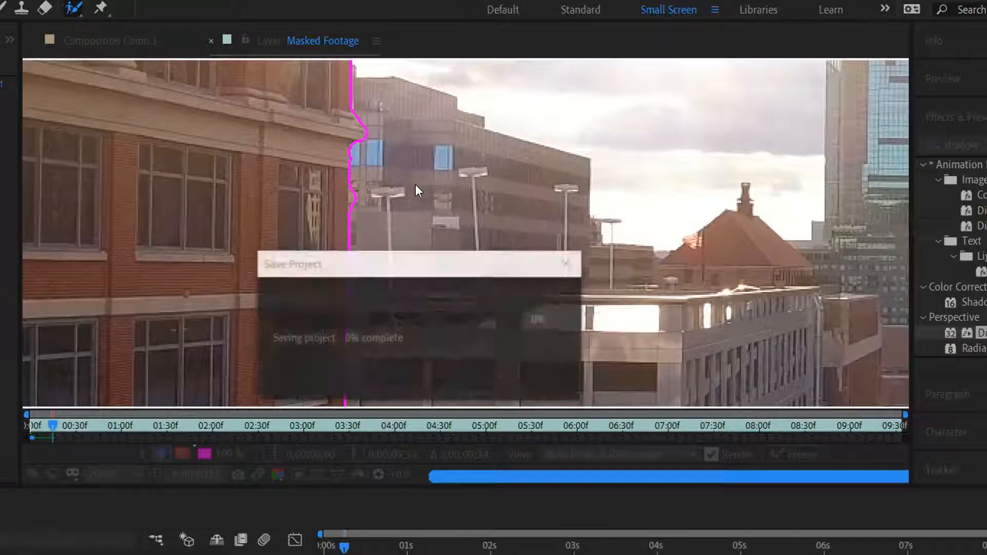
Subtract the remaining bulge beside the window from the roto outline at 0;00;00;15 with a smaller brush
{"action": "key", "text": "period"}
{"action": "key", "text": "period"}
{"action": "left_click_drag", "start_coordinate": [288, 164], "coordinate": [614, 254]}
{"action": "left_click_drag", "start_coordinate": [482, 165], "coordinate": [493, 214]}
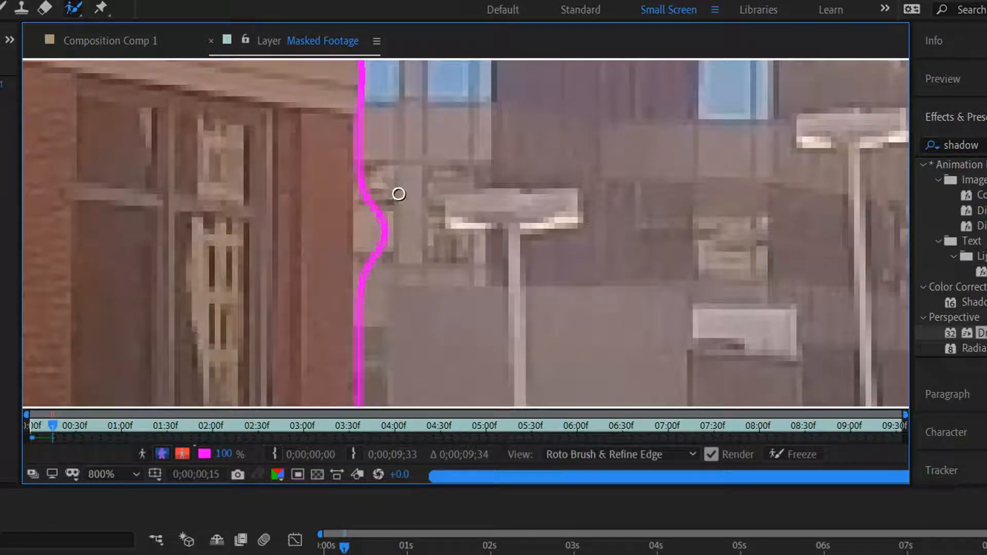
{"action": "left_click_drag", "start_coordinate": [362, 262], "coordinate": [363, 289]}
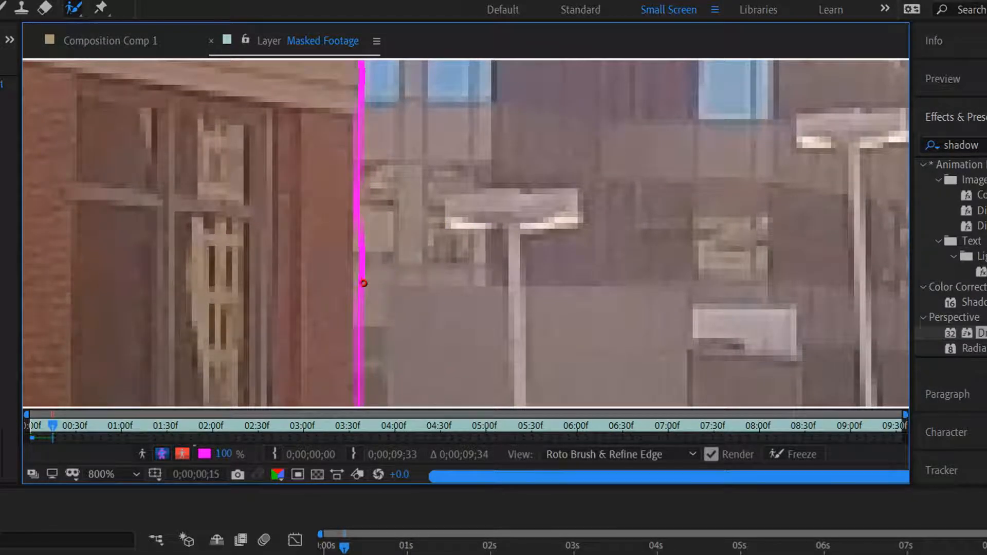
{"action": "key", "text": "comma"}
{"action": "key", "text": "comma"}
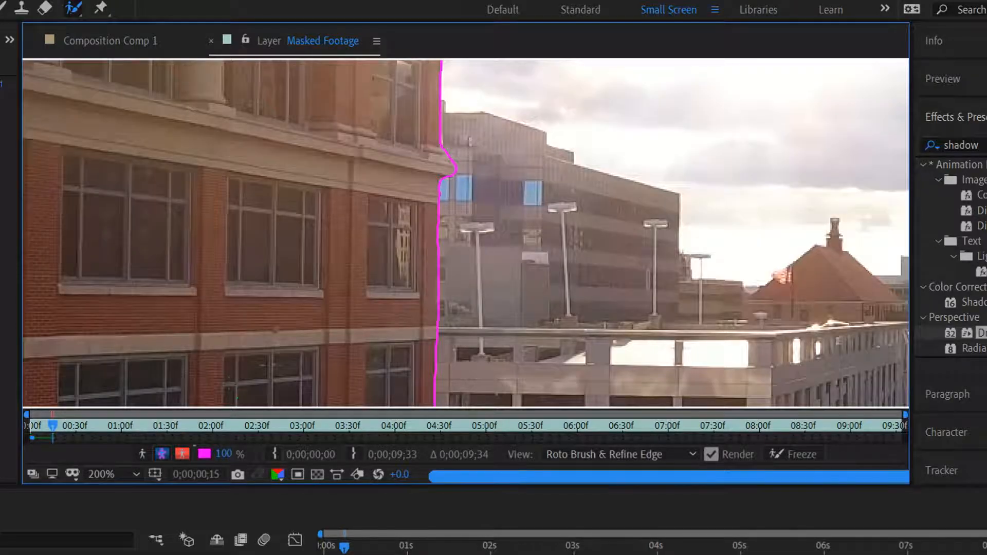
At 0;00;00;35, straighten the wavy roto outline along the brick building's edge with Roto Brush strokes
{"action": "left_click", "coordinate": [84, 428]}
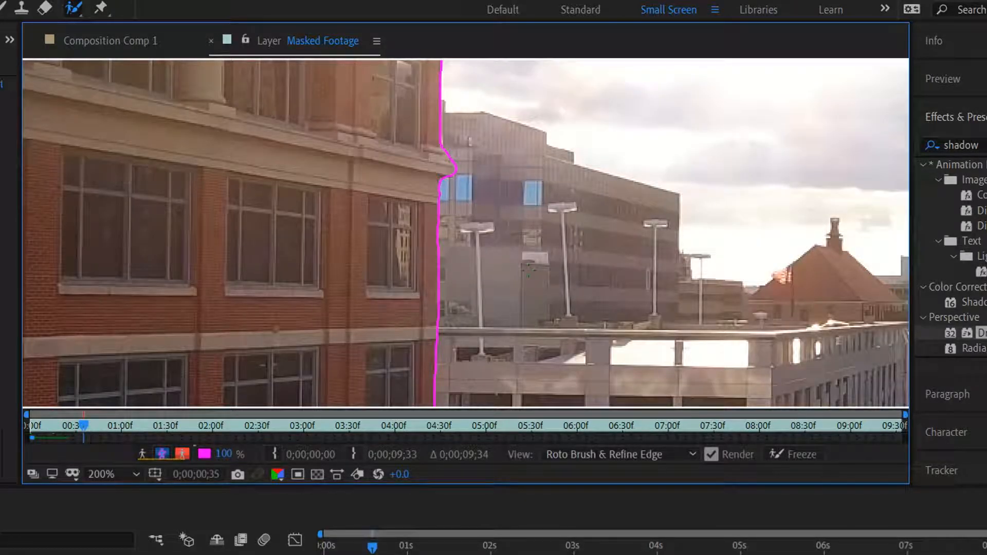
{"action": "scroll", "coordinate": [519, 278], "scroll_direction": "up", "scroll_amount": 2}
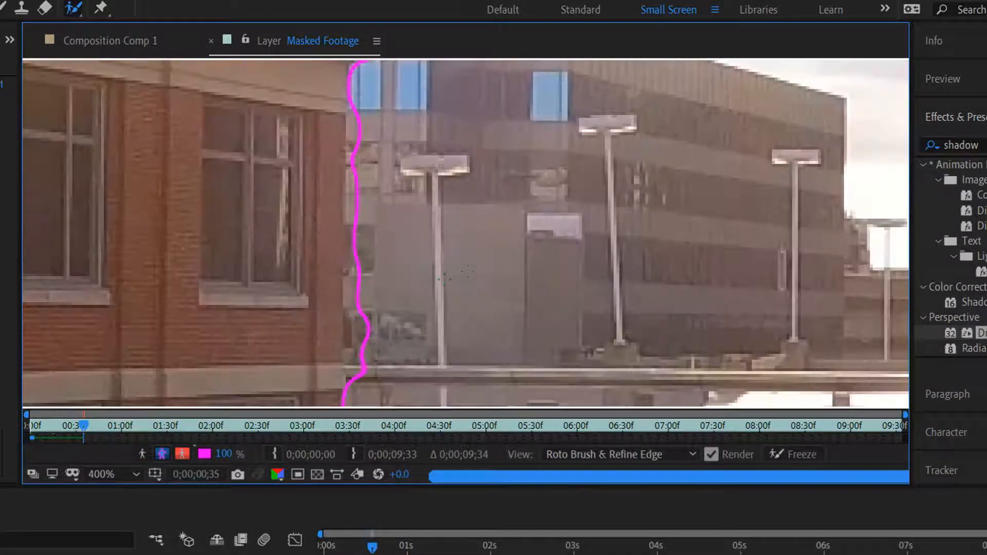
{"action": "left_click_drag", "start_coordinate": [356, 374], "coordinate": [362, 95]}
{"action": "left_click_drag", "start_coordinate": [340, 143], "coordinate": [364, 154]}
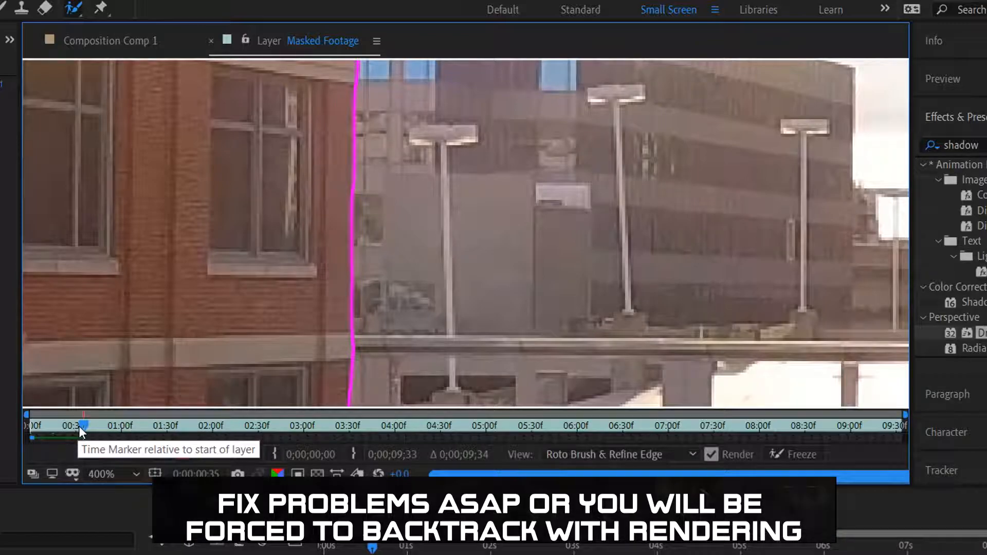
Go back to 0;00;00;25 and subtract the bulge above the parking garage railing from the roto selection
{"action": "mouse_move", "coordinate": [80, 426]}
{"action": "left_mouse_down"}
{"action": "mouse_move", "coordinate": [54, 424]}
{"action": "mouse_move", "coordinate": [82, 425]}
{"action": "mouse_move", "coordinate": [67, 425]}
{"action": "left_mouse_up"}
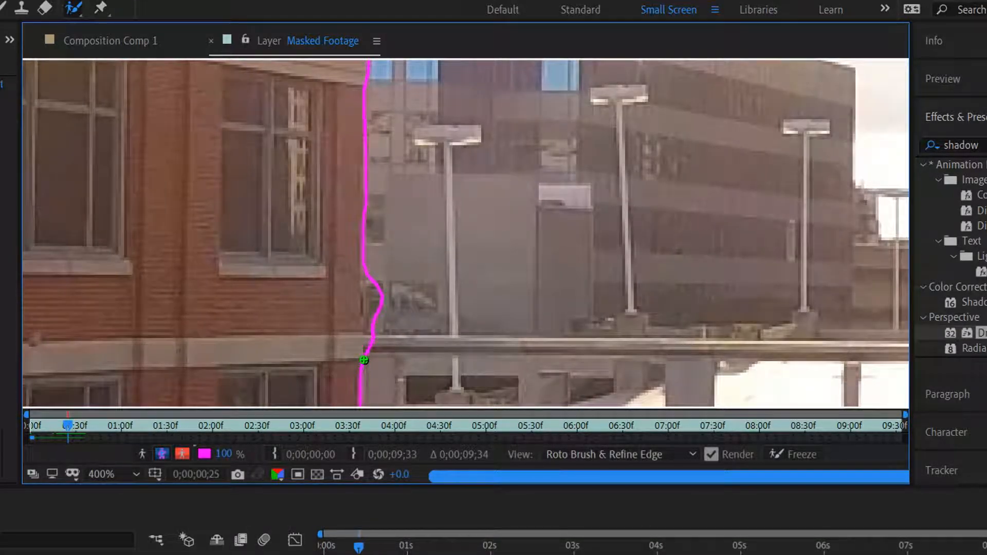
{"action": "left_click_drag", "start_coordinate": [365, 350], "coordinate": [366, 259]}
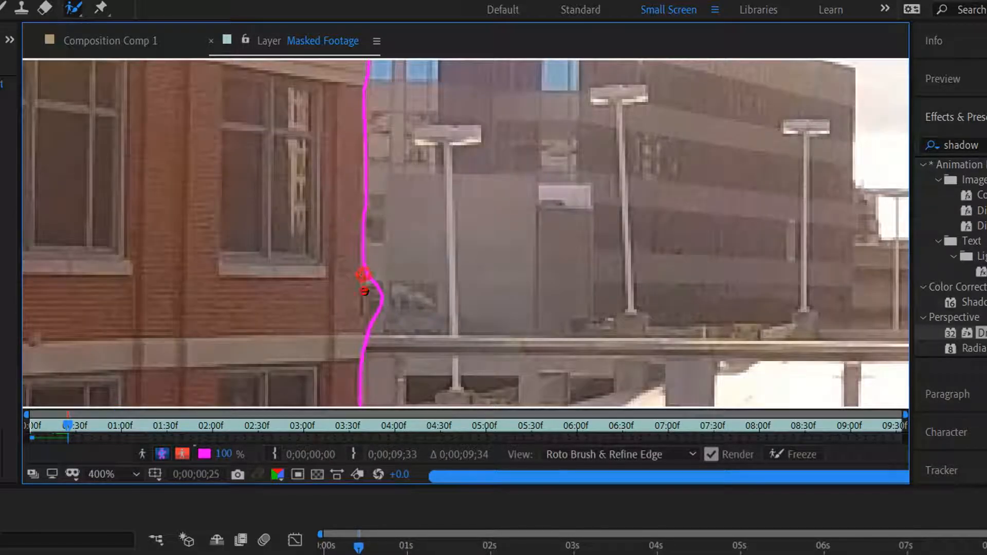
{"action": "left_click_drag", "start_coordinate": [364, 292], "coordinate": [366, 328]}
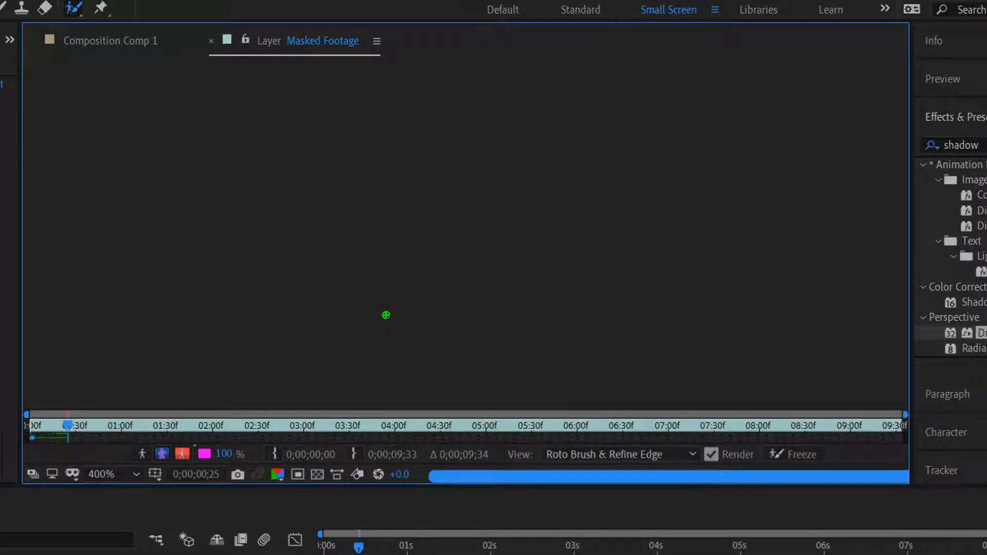
Check the outline from 0;00;00;36 onward in short time jumps and correct the brick edge with small Roto Brush strokes
{"action": "left_click", "coordinate": [85, 425]}
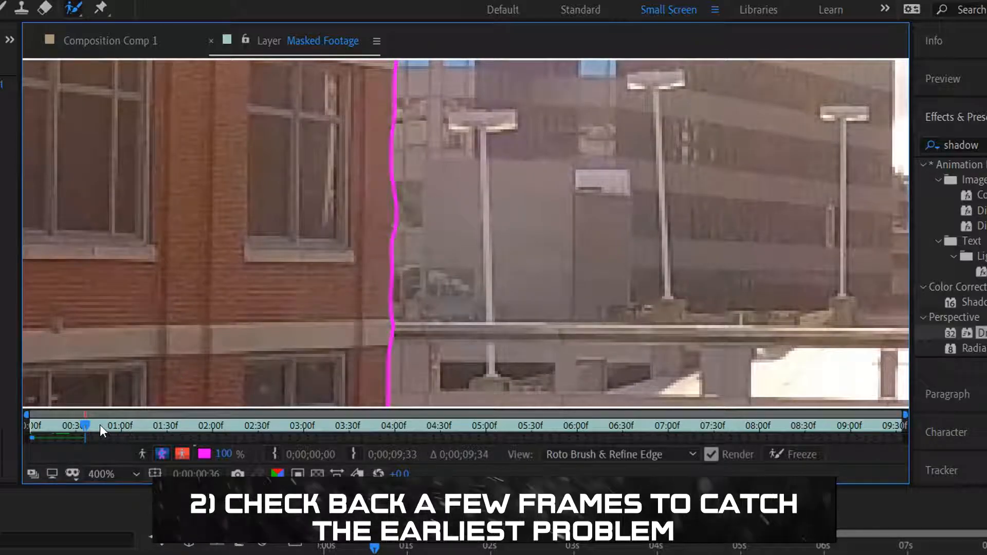
{"action": "left_click", "coordinate": [99, 424]}
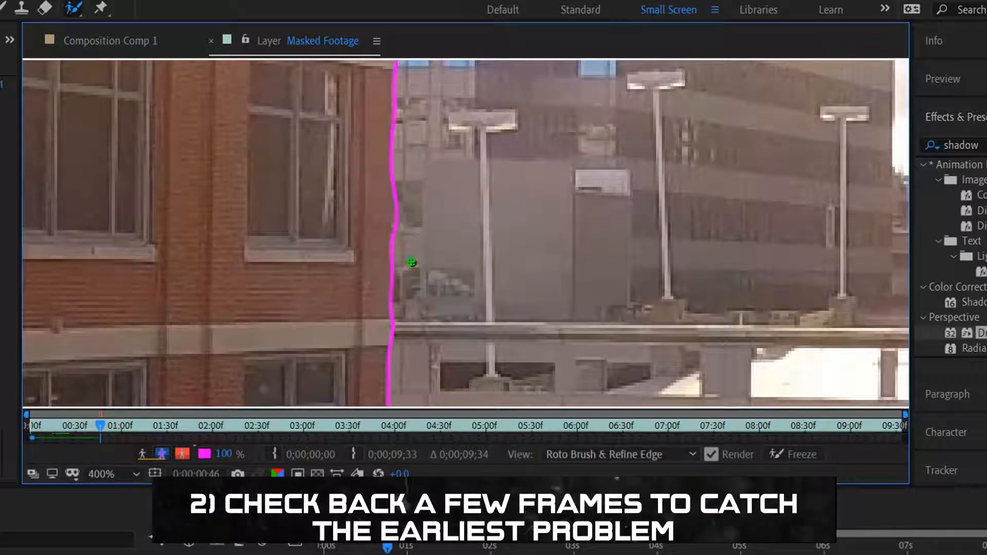
{"action": "left_click", "coordinate": [91, 429]}
{"action": "left_click_drag", "start_coordinate": [89, 431], "coordinate": [158, 431]}
{"action": "left_click_drag", "start_coordinate": [434, 203], "coordinate": [434, 204]}
{"action": "left_click_drag", "start_coordinate": [158, 427], "coordinate": [240, 427]}
{"action": "scroll", "coordinate": [391, 155], "scroll_direction": "down", "scroll_amount": 1}
{"action": "scroll", "coordinate": [386, 147], "scroll_direction": "up", "scroll_amount": 1}
{"action": "left_click_drag", "start_coordinate": [446, 220], "coordinate": [437, 192]}
Advance the roto to 0;00;07;30, subtracting the background beside the brick building's edge wherever the outline spills over
{"action": "left_click_drag", "start_coordinate": [240, 426], "coordinate": [681, 428]}
{"action": "left_click_drag", "start_coordinate": [434, 130], "coordinate": [412, 379]}
{"action": "left_click_drag", "start_coordinate": [681, 428], "coordinate": [714, 427]}
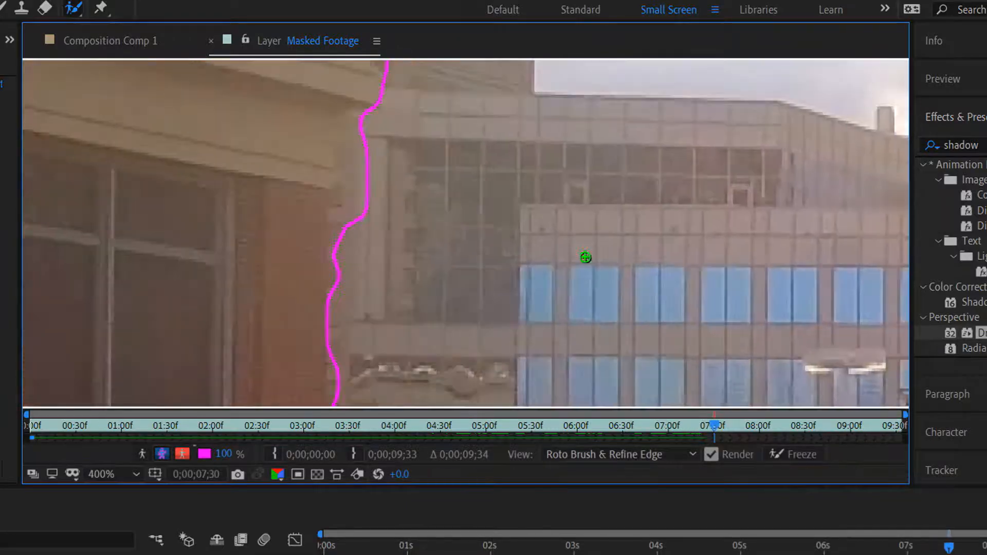
{"action": "left_click_drag", "start_coordinate": [355, 352], "coordinate": [365, 235]}
{"action": "scroll", "coordinate": [365, 235], "scroll_direction": "down", "scroll_amount": 2}
Propagate the roto selection to the last frame at 0;00;09;33 and freeze the Roto Brush result
{"action": "left_click_drag", "start_coordinate": [740, 428], "coordinate": [808, 429]}
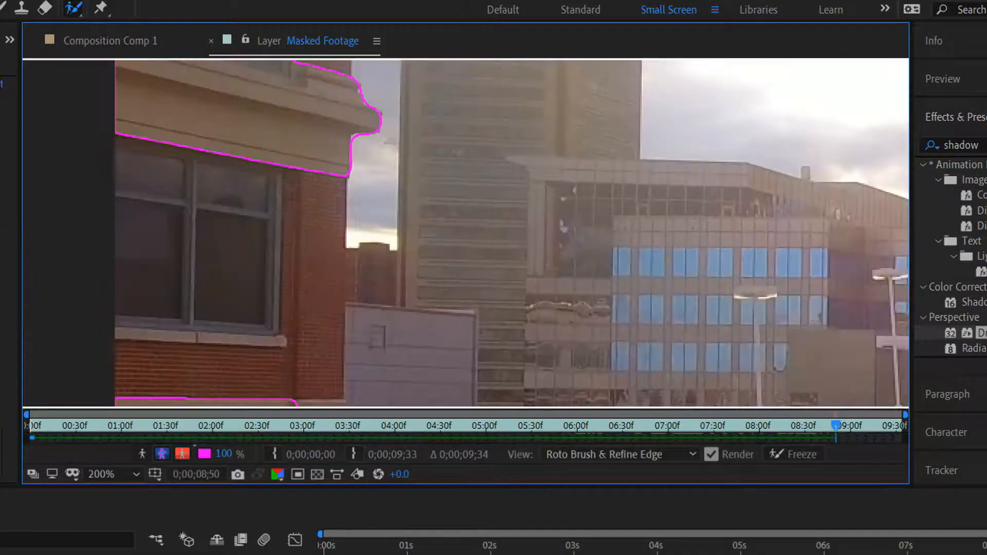
{"action": "scroll", "coordinate": [700, 179], "scroll_direction": "down", "scroll_amount": 4}
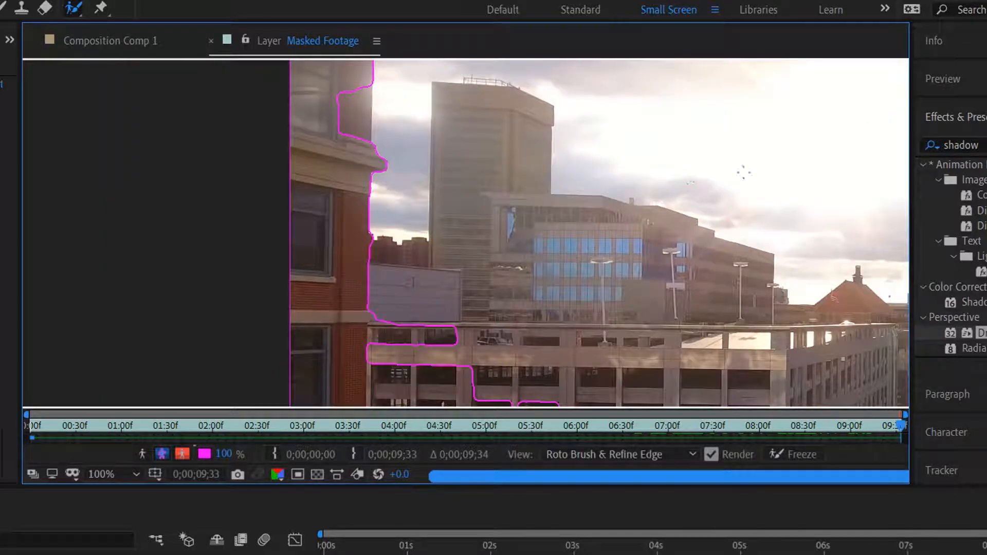
{"action": "left_click", "coordinate": [114, 474]}
{"action": "left_click", "coordinate": [136, 170]}
{"action": "left_click", "coordinate": [800, 454]}
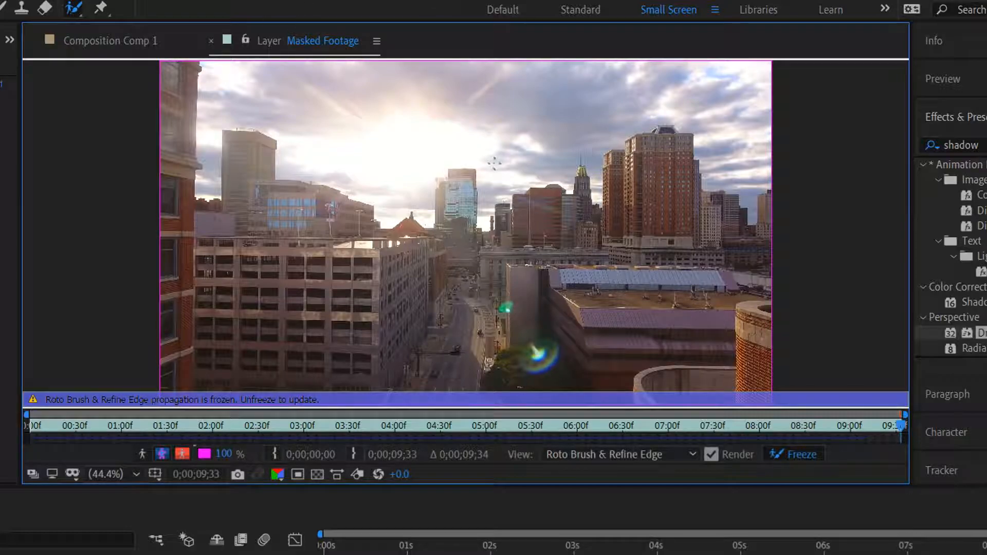
Return to Comp 1 and enable position keyframing on the "new adventures ahead" text layer at 0;00;00;00
{"action": "left_click", "coordinate": [143, 43]}
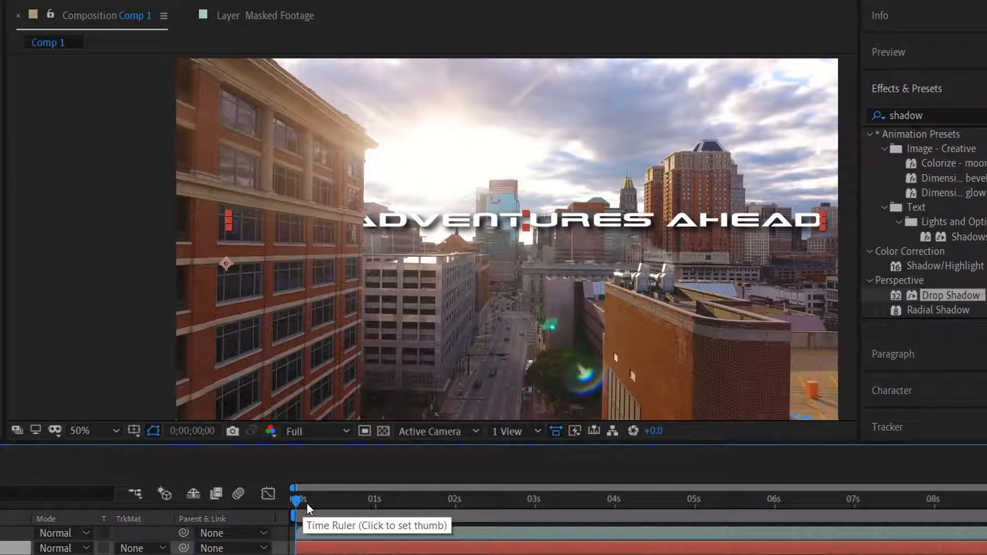
{"action": "left_click_drag", "start_coordinate": [330, 541], "coordinate": [349, 541]}
{"action": "left_click_drag", "start_coordinate": [325, 503], "coordinate": [285, 511]}
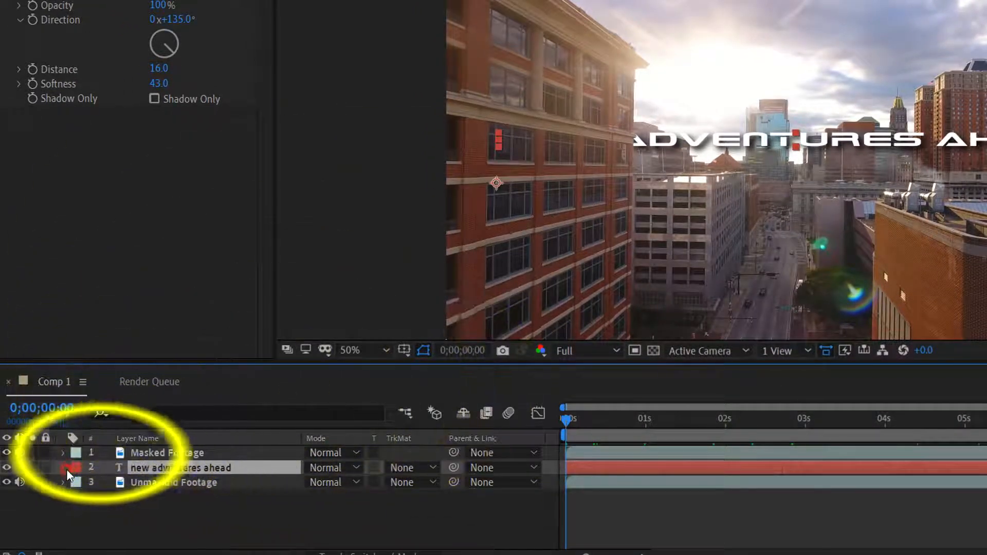
{"action": "left_click", "coordinate": [64, 468]}
{"action": "left_click", "coordinate": [78, 483]}
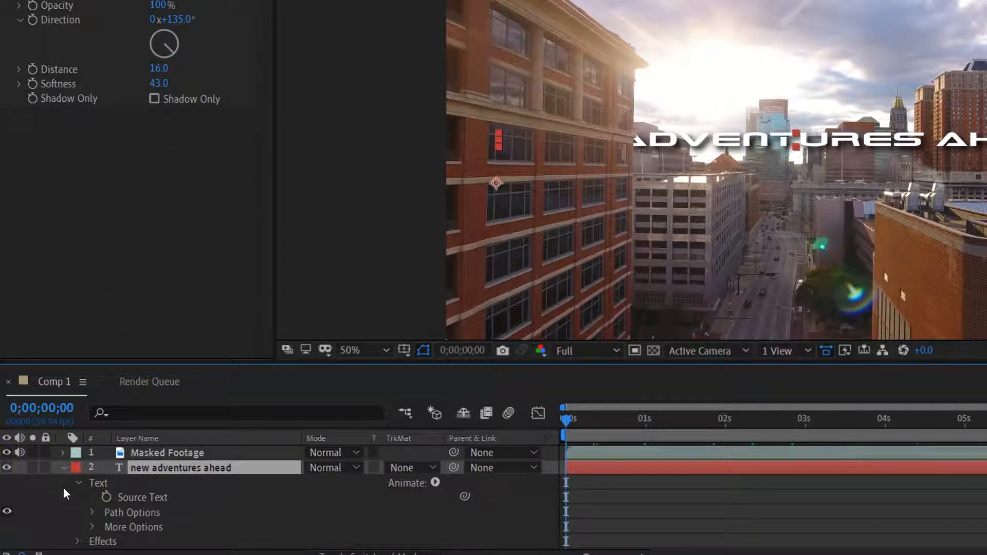
{"action": "scroll", "coordinate": [69, 499], "scroll_direction": "down", "scroll_amount": 2}
{"action": "left_click", "coordinate": [78, 527]}
{"action": "scroll", "coordinate": [72, 521], "scroll_direction": "down", "scroll_amount": 3}
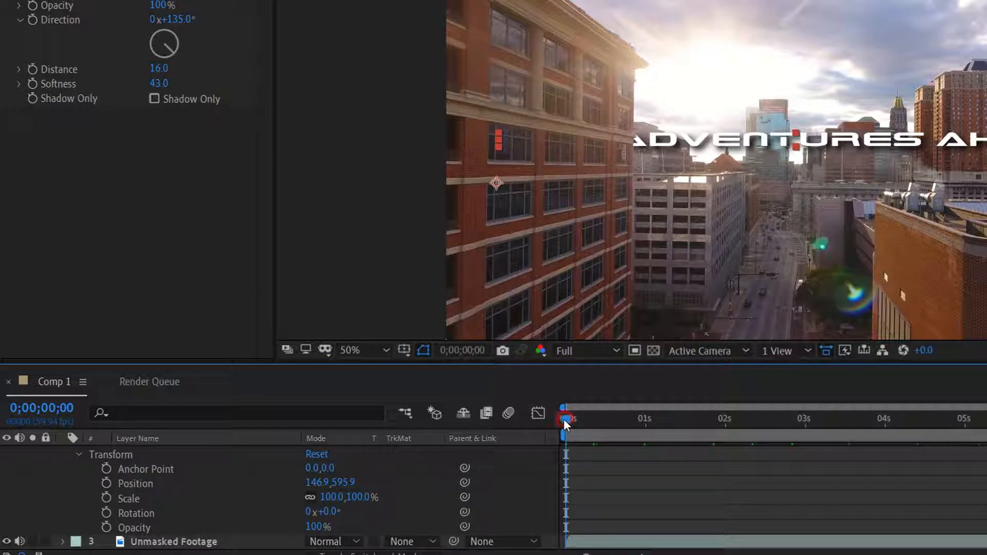
{"action": "left_click", "coordinate": [105, 483]}
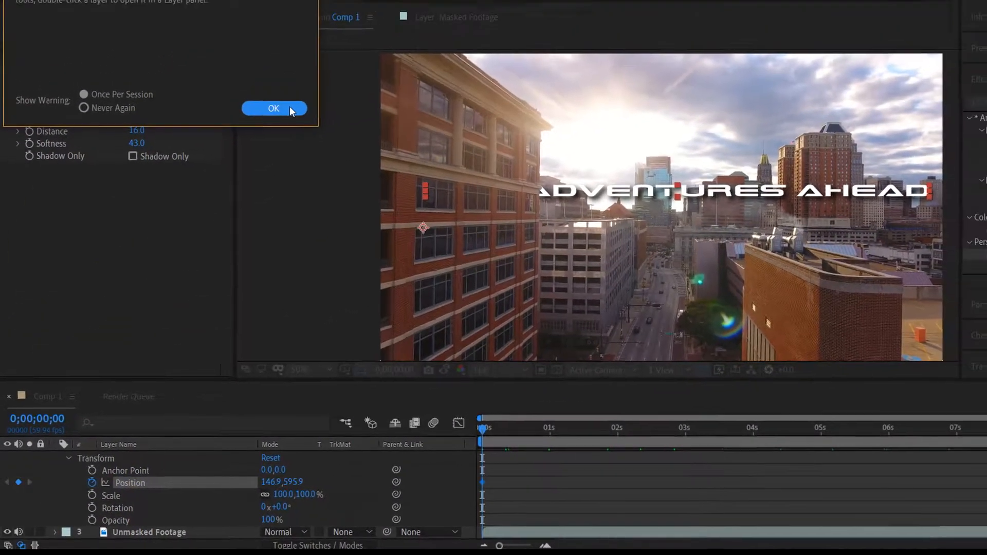
Move the title behind the brick building at the first frame, to about -1237, 592, and save the project
{"action": "left_click", "coordinate": [324, 60]}
{"action": "left_click_drag", "start_coordinate": [747, 233], "coordinate": [574, 232]}
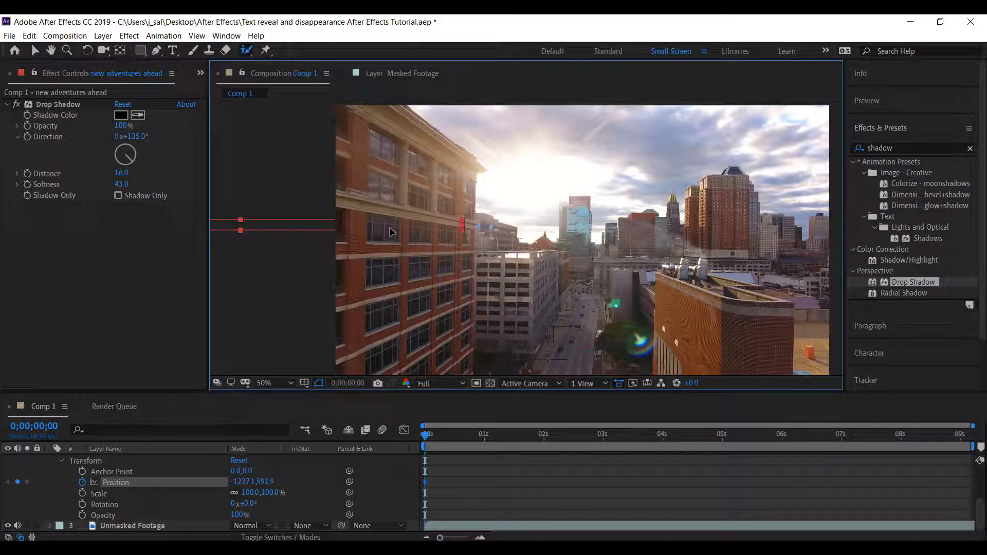
{"action": "key", "text": "ctrl+s"}
At 0;00;09;09, move the title out from behind the building to about 151, 554, and save the project
{"action": "left_click", "coordinate": [968, 438]}
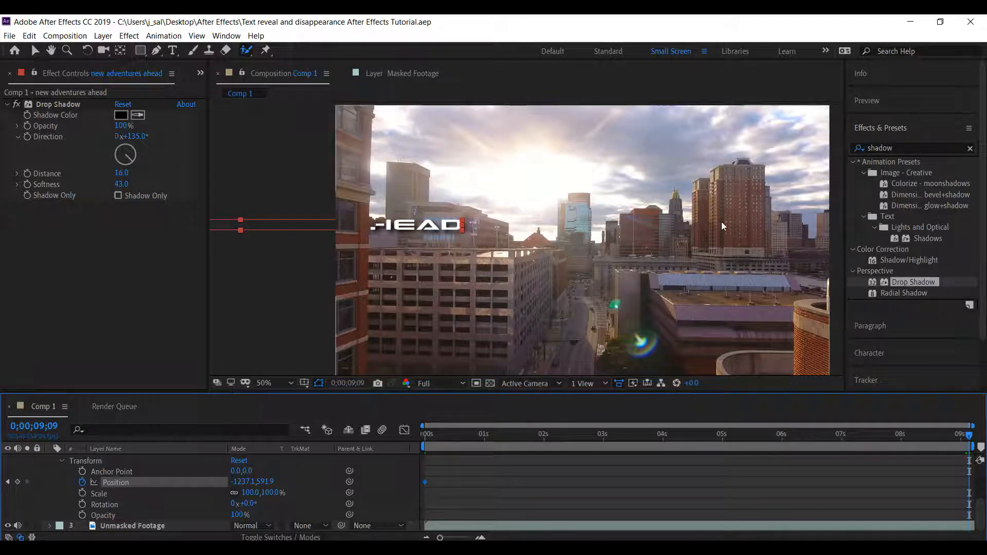
{"action": "left_click_drag", "start_coordinate": [433, 227], "coordinate": [441, 226]}
{"action": "left_click_drag", "start_coordinate": [545, 226], "coordinate": [792, 217]}
{"action": "key", "text": "ctrl+s"}
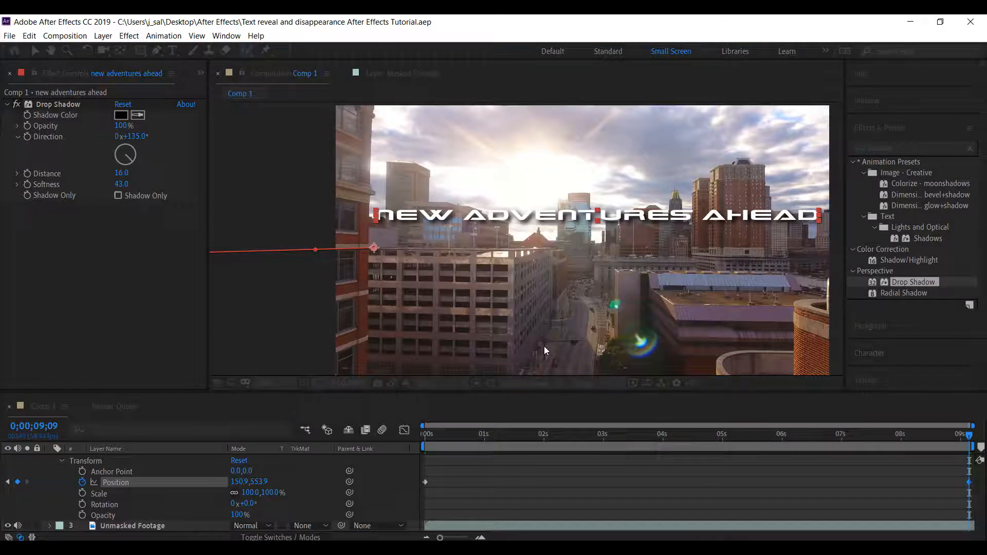
Play the title reveal from the first frame and scrub through the remaining animation to review it
{"action": "left_click_drag", "start_coordinate": [455, 436], "coordinate": [413, 440]}
{"action": "key", "text": "space"}
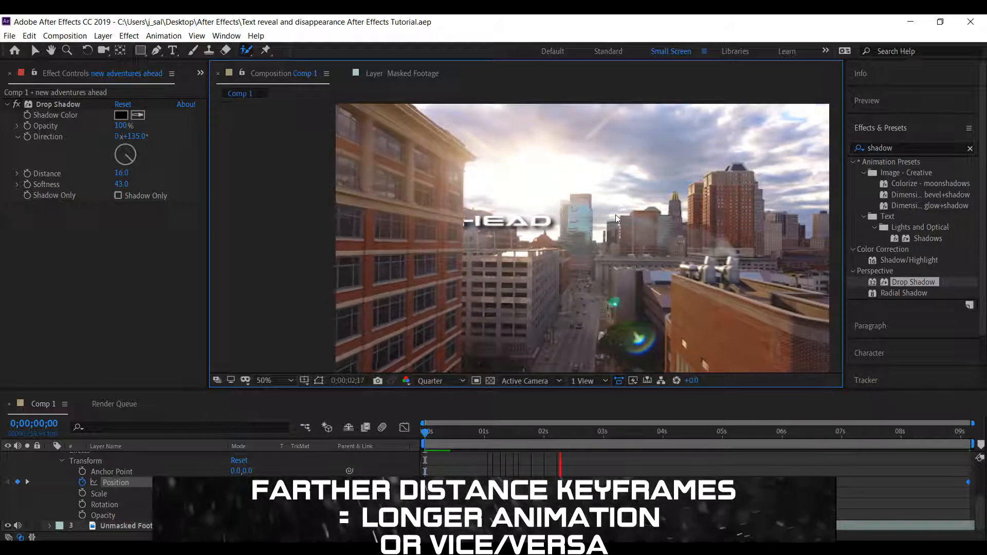
{"action": "left_click", "coordinate": [626, 432]}
{"action": "left_click_drag", "start_coordinate": [629, 434], "coordinate": [952, 433]}
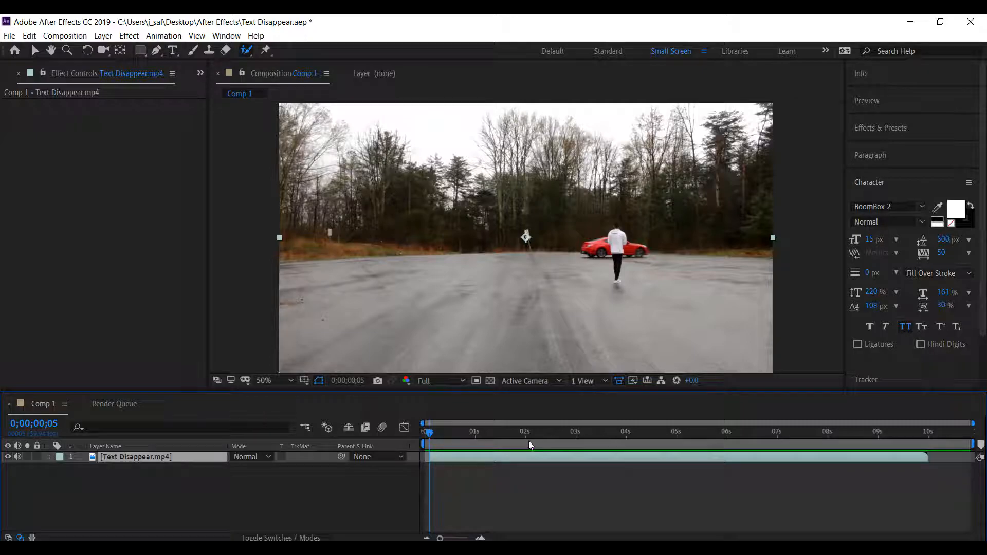
Rename the Text Disappear.mp4 layer as "Unmasked Footage"
{"action": "left_click_drag", "start_coordinate": [532, 430], "coordinate": [438, 428]}
{"action": "right_click", "coordinate": [143, 458]}
{"action": "left_click", "coordinate": [174, 447]}
{"action": "type", "text": "Unmasked Footage"}
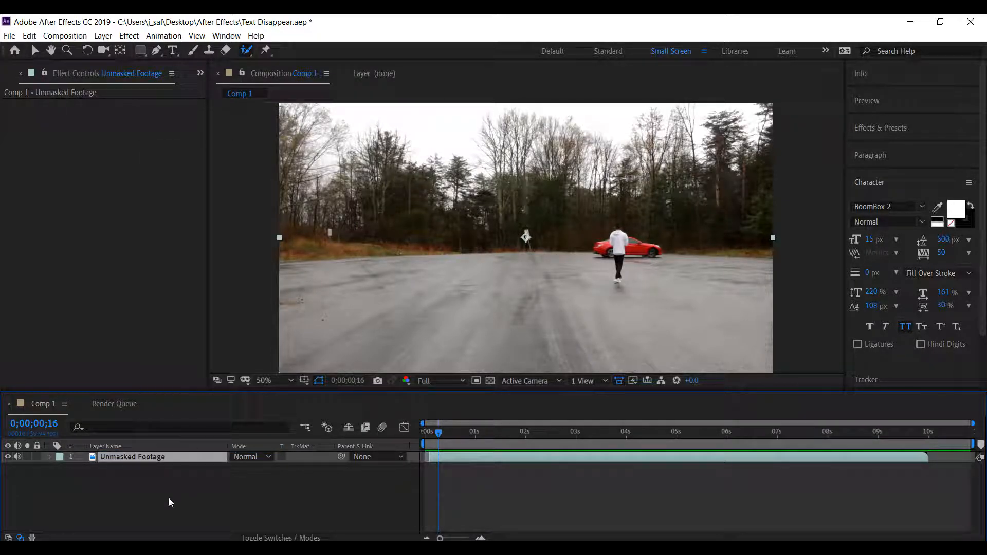
Duplicate the Unmasked Footage layer and rename the copy as "Masked Footage"
{"action": "key", "text": "ctrl+d"}
{"action": "right_click", "coordinate": [152, 458]}
{"action": "left_click", "coordinate": [170, 454]}
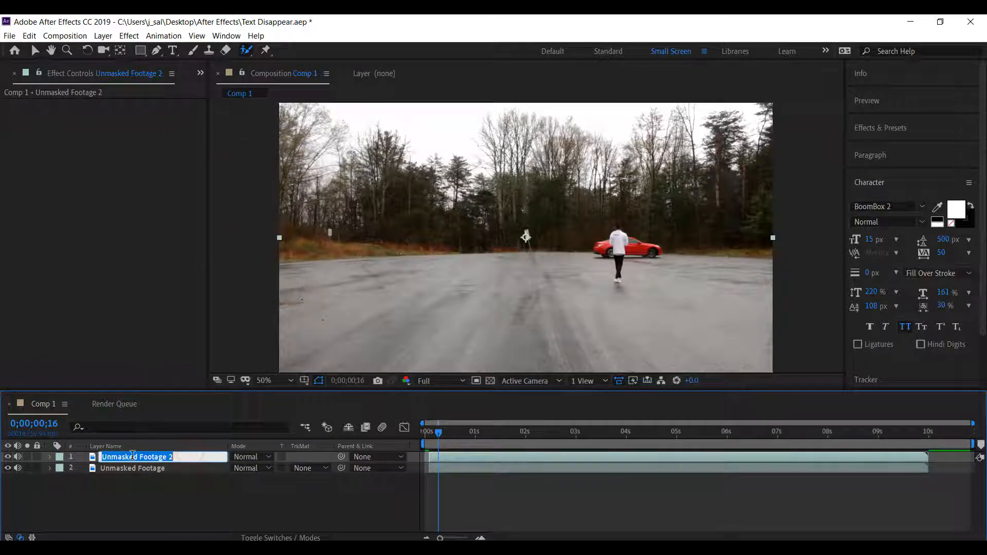
Add a text layer reading "new adventures ahead" to the parking-lot composition
{"action": "right_click", "coordinate": [176, 463]}
{"action": "mouse_move", "coordinate": [206, 354]}
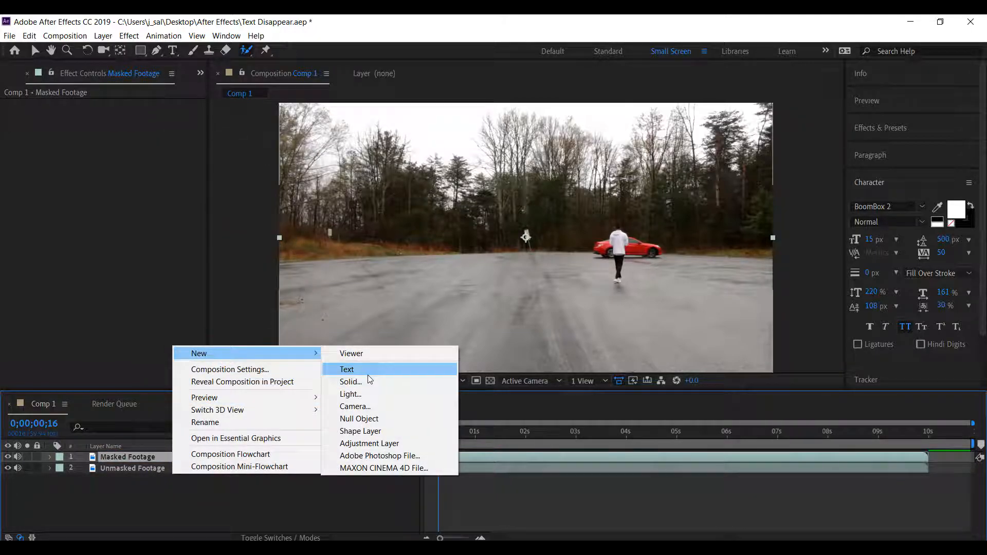
{"action": "left_click", "coordinate": [368, 369]}
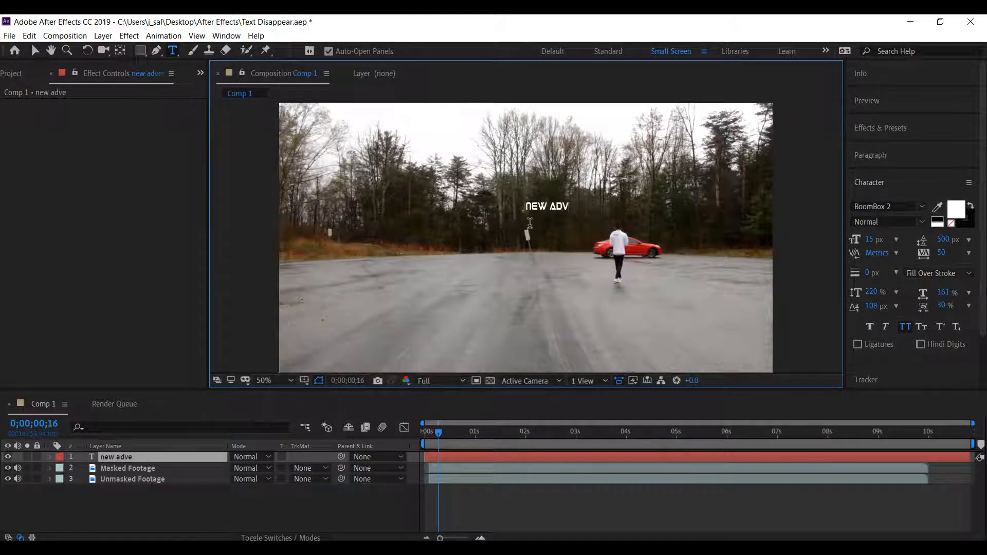
{"action": "key", "text": "v"}
At 0;00;06;09, position the title over the lower body of the red car so it fits within the car's length
{"action": "left_click_drag", "start_coordinate": [610, 206], "coordinate": [553, 254]}
{"action": "left_click_drag", "start_coordinate": [439, 432], "coordinate": [735, 433]}
{"action": "scroll", "coordinate": [667, 277], "scroll_direction": "up", "scroll_amount": 2}
{"action": "left_click_drag", "start_coordinate": [700, 303], "coordinate": [718, 323]}
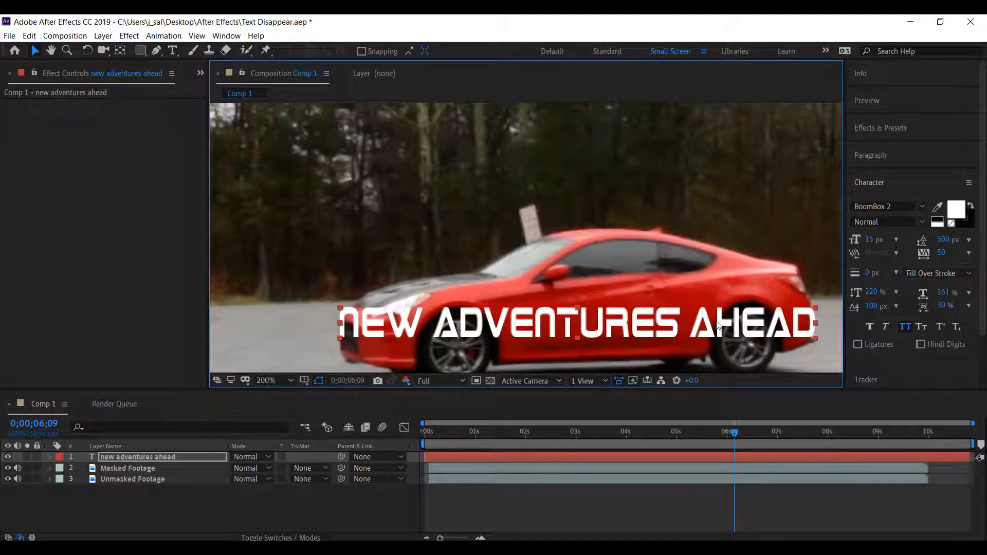
Place the title layer between Masked Footage and Unmasked Footage, and set the preview resolution to Full for the roto work
{"action": "left_click_drag", "start_coordinate": [735, 432], "coordinate": [489, 433]}
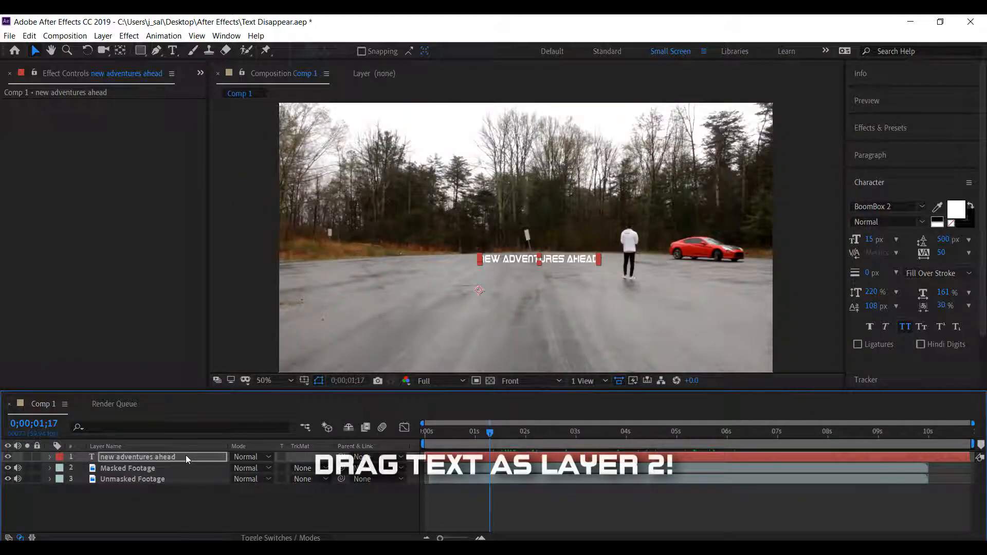
{"action": "left_click_drag", "start_coordinate": [186, 456], "coordinate": [189, 476]}
{"action": "left_click", "coordinate": [132, 457]}
{"action": "left_click", "coordinate": [441, 381]}
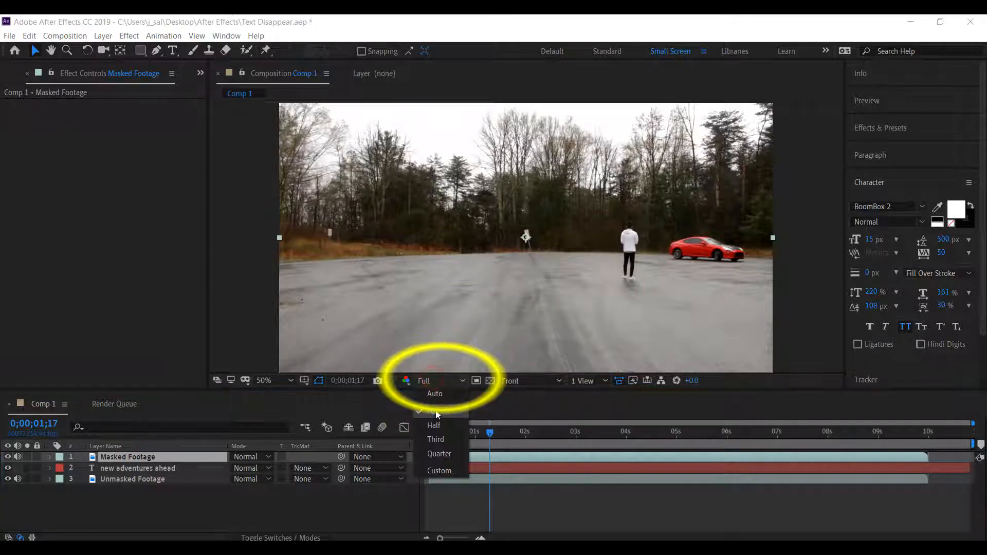
{"action": "left_click", "coordinate": [437, 411]}
Find the frame at 0;00;03;21 where the car nears the title, and show Masked Footage in its layer view
{"action": "double_click", "coordinate": [123, 456]}
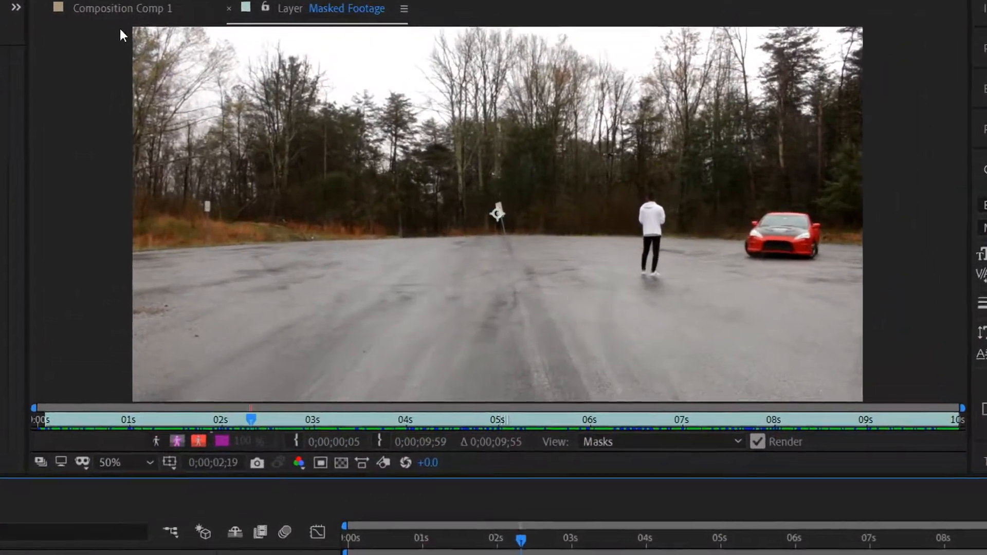
{"action": "left_click", "coordinate": [238, 59]}
{"action": "key", "text": "space"}
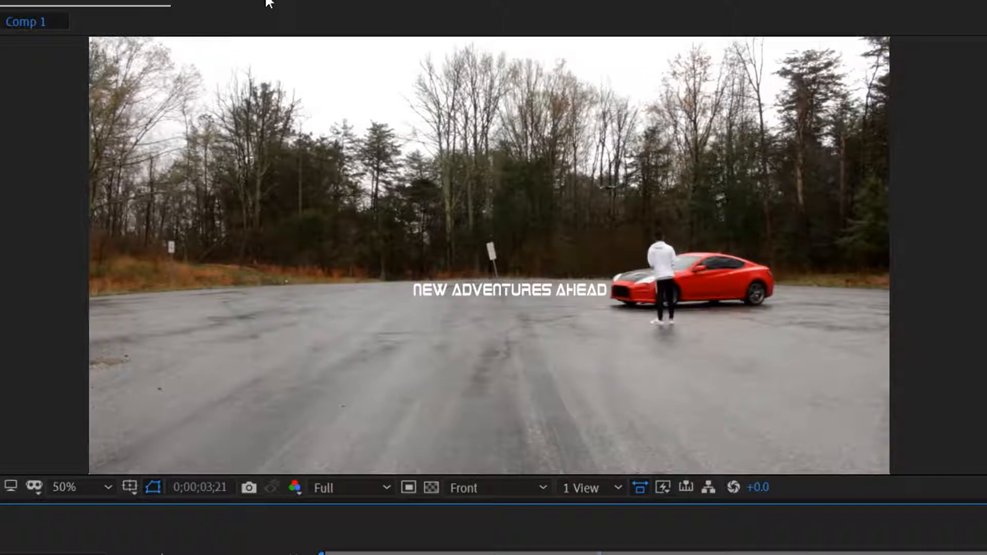
{"action": "left_click", "coordinate": [291, 5]}
Select the red car and the standing man, including his head and shoes, with the Roto Brush at 0;00;03;21
{"action": "mouse_move", "coordinate": [635, 257]}
{"action": "left_mouse_down"}
{"action": "mouse_move", "coordinate": [367, 258]}
{"action": "mouse_move", "coordinate": [318, 308]}
{"action": "left_mouse_up"}
{"action": "scroll", "coordinate": [615, 247], "scroll_direction": "up", "scroll_amount": 1}
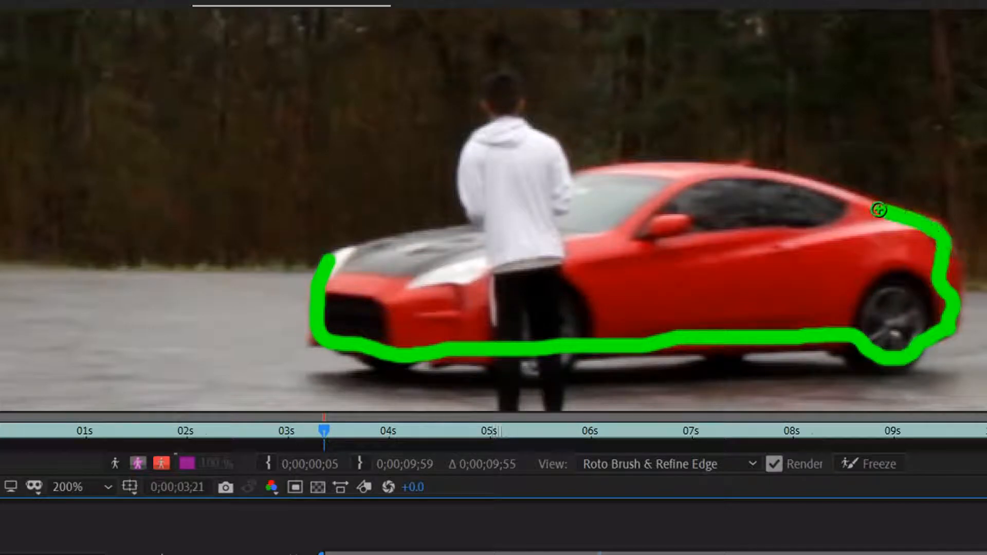
{"action": "left_click_drag", "start_coordinate": [342, 257], "coordinate": [343, 257]}
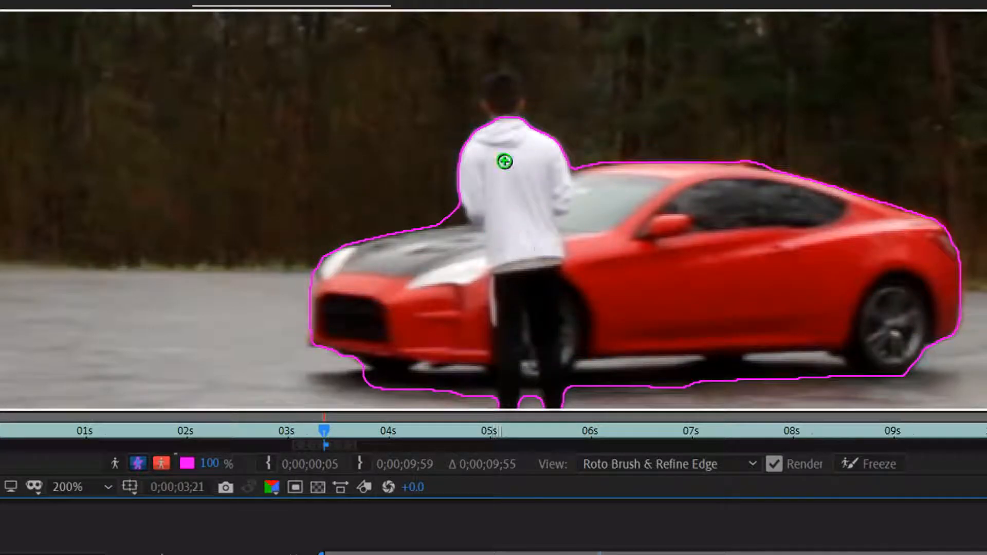
{"action": "scroll", "coordinate": [668, 276], "scroll_direction": "down", "scroll_amount": 3}
{"action": "left_click_drag", "start_coordinate": [498, 363], "coordinate": [552, 360]}
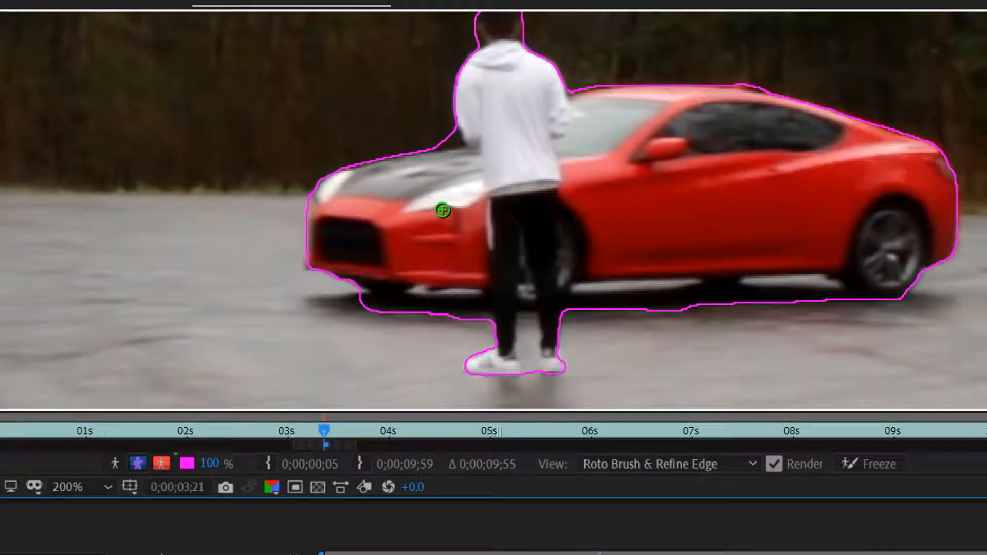
Propagate the roto selection of the car and man forward from 0;00;03;21 to 0;00;09;42
{"action": "key", "text": "comma"}
{"action": "left_click", "coordinate": [350, 429]}
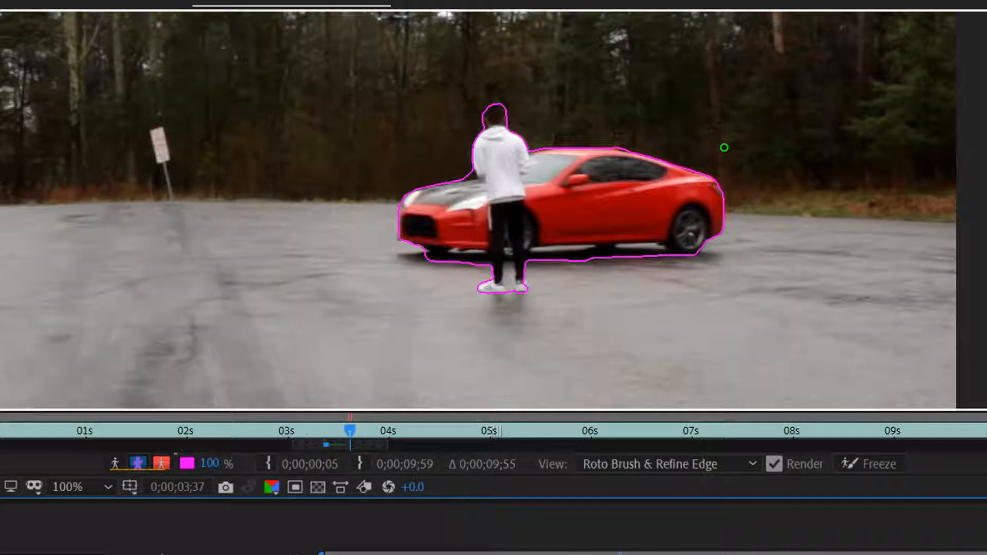
{"action": "left_click", "coordinate": [406, 429]}
{"action": "left_click", "coordinate": [471, 430]}
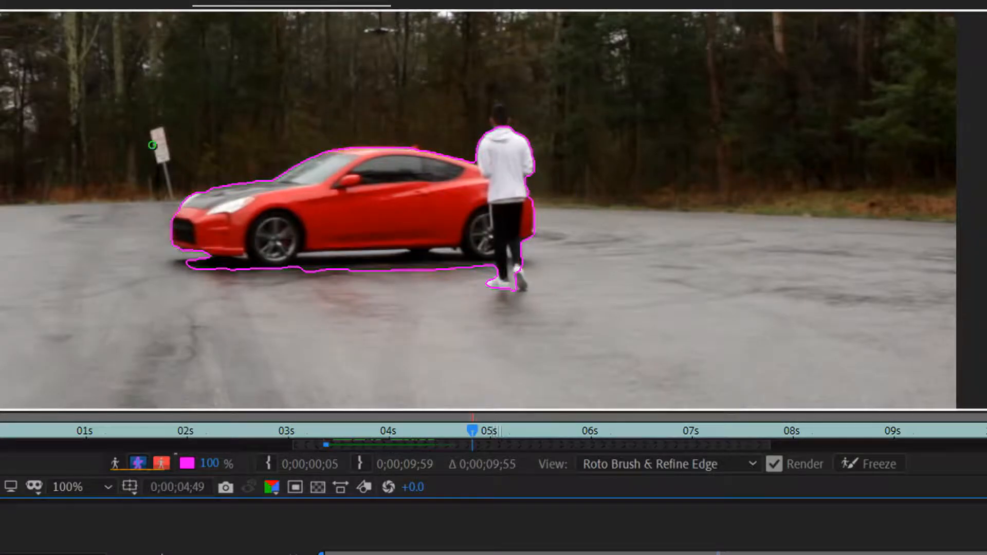
{"action": "left_click", "coordinate": [509, 430]}
{"action": "left_click", "coordinate": [561, 430]}
{"action": "left_click", "coordinate": [621, 430]}
{"action": "left_click", "coordinate": [689, 430]}
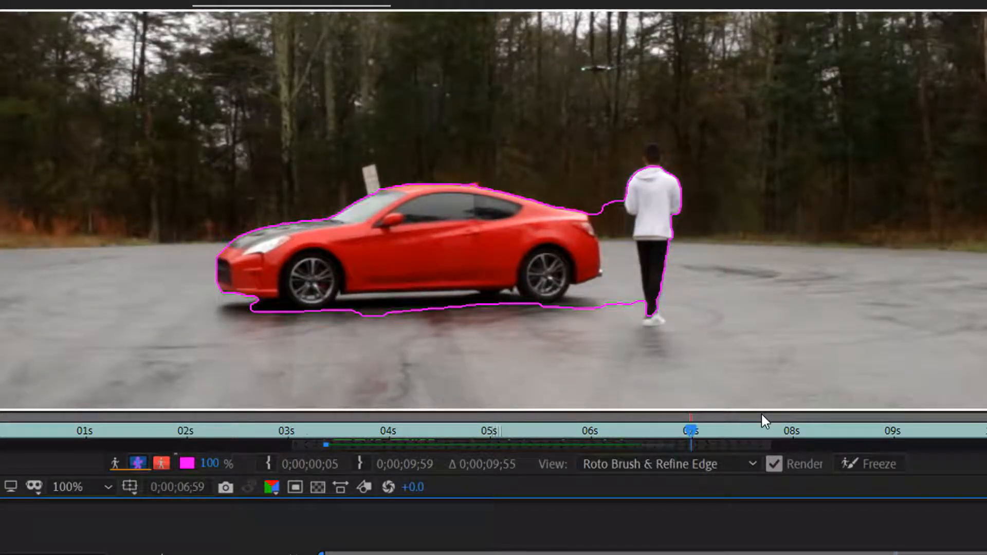
{"action": "left_click", "coordinate": [742, 430]}
{"action": "left_click", "coordinate": [832, 430]}
{"action": "left_click", "coordinate": [865, 431]}
{"action": "left_click", "coordinate": [964, 431]}
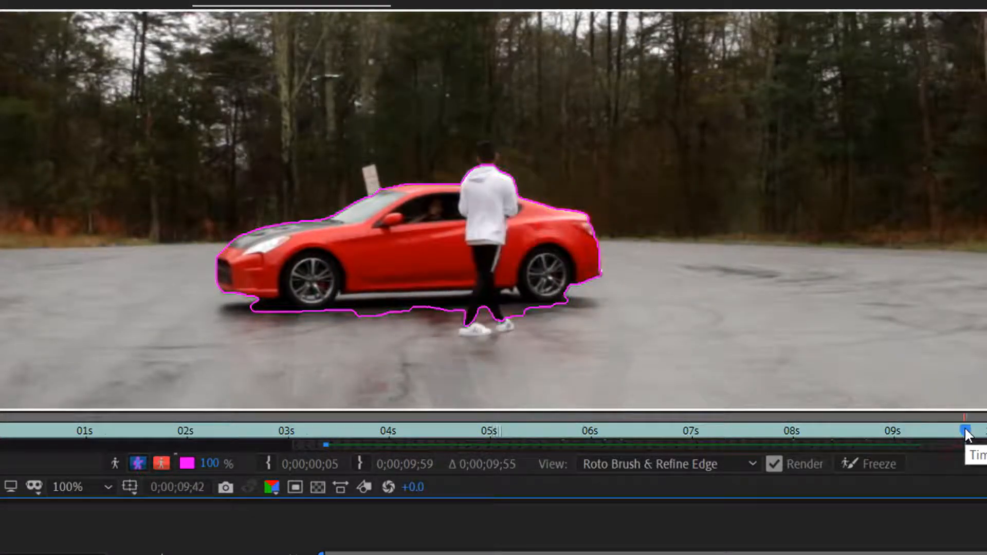
Freeze the Roto Brush result on Masked Footage and return to Comp 1 to inspect the composite
{"action": "left_click", "coordinate": [871, 464]}
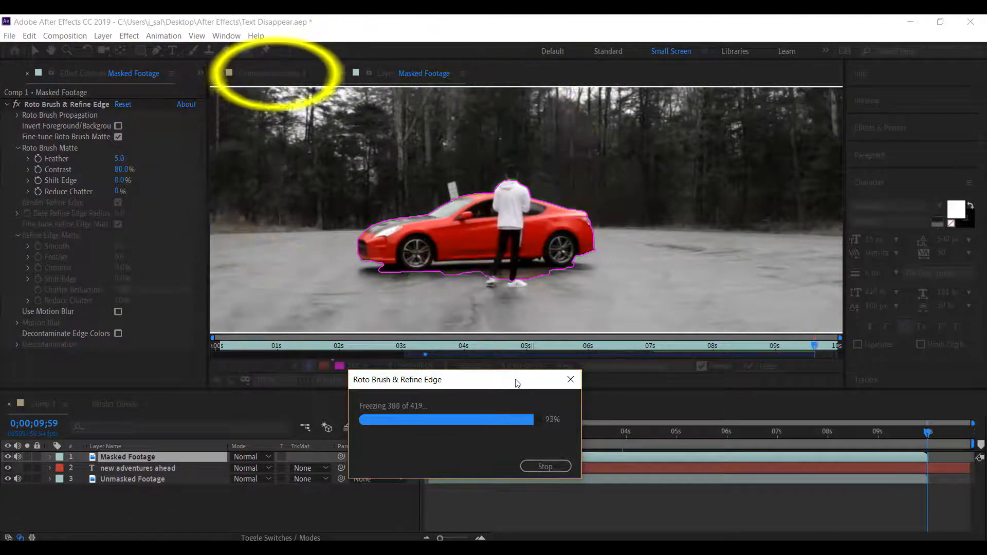
{"action": "left_click", "coordinate": [269, 76]}
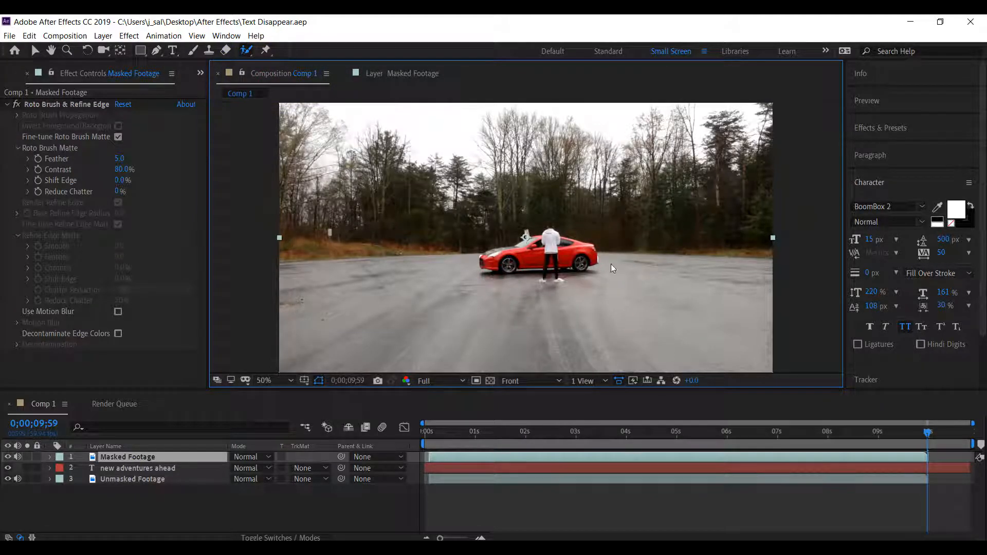
{"action": "key", "text": "slash"}
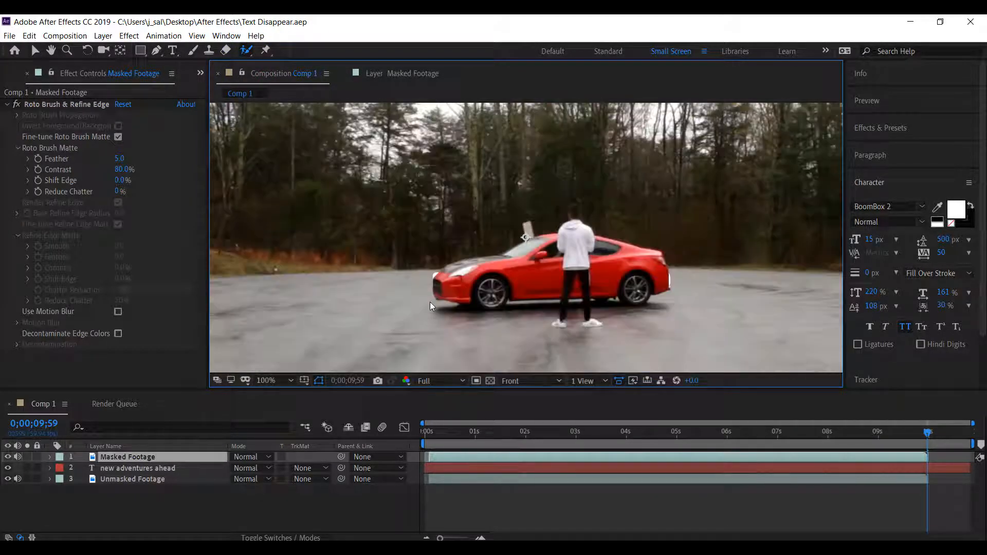
With Masked Footage hidden, locate 0;00;03;20 just before the car reaches the title, and trim the layer's start towards that frame
{"action": "left_click_drag", "start_coordinate": [446, 435], "coordinate": [551, 434]}
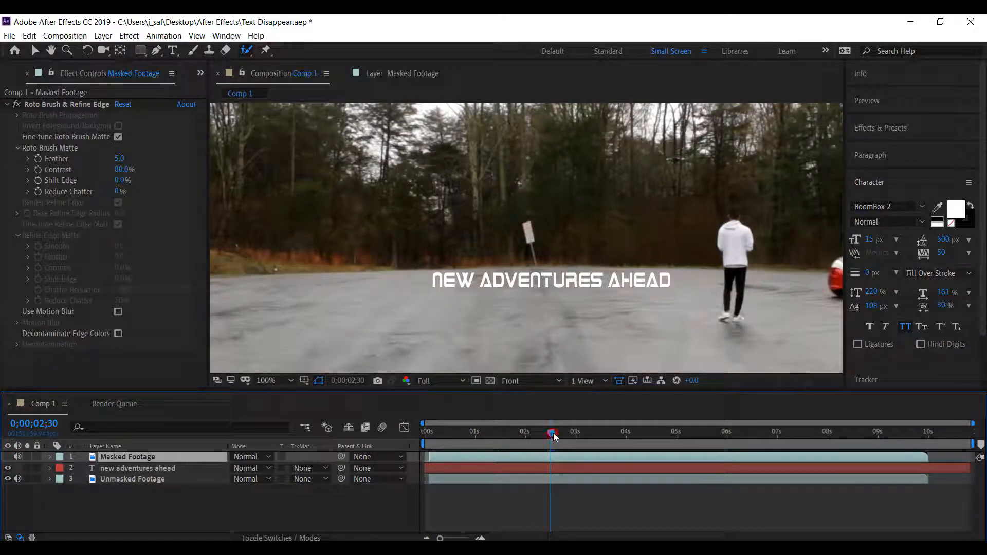
{"action": "left_click_drag", "start_coordinate": [554, 437], "coordinate": [597, 441]}
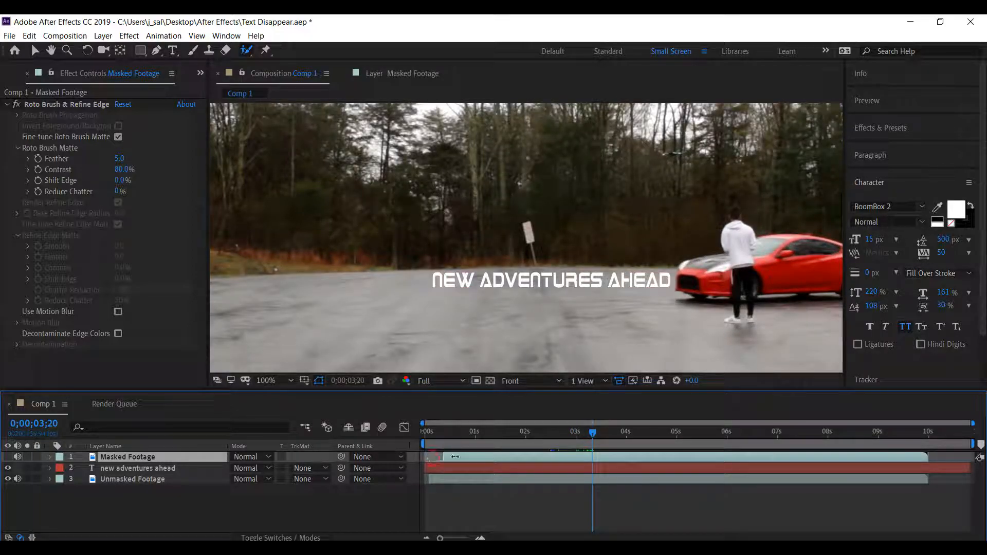
{"action": "key", "text": "space"}
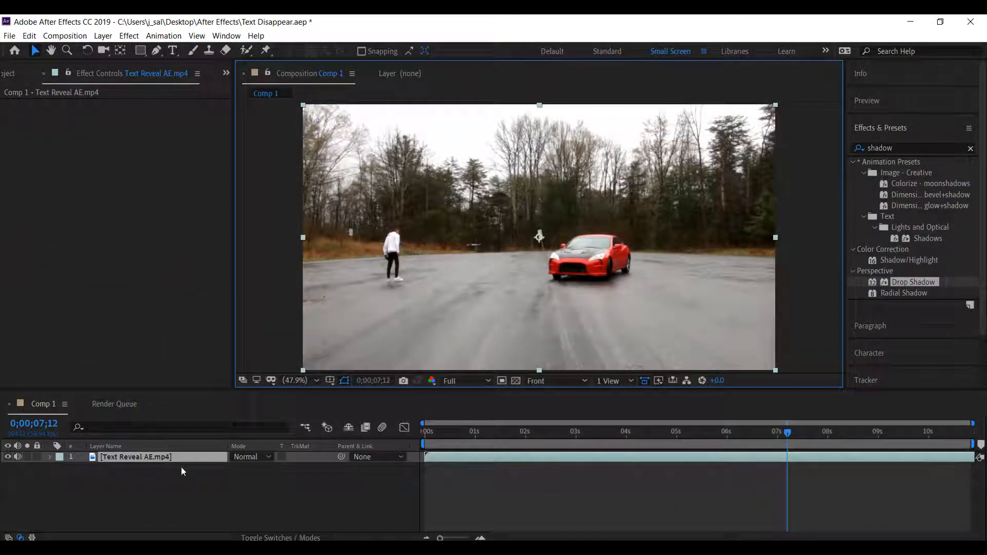
Check the new clip at 0;00;02;43 and rename the Text Reveal AE.mp4 layer as "Masked Footage"
{"action": "left_click_drag", "start_coordinate": [461, 431], "coordinate": [563, 427]}
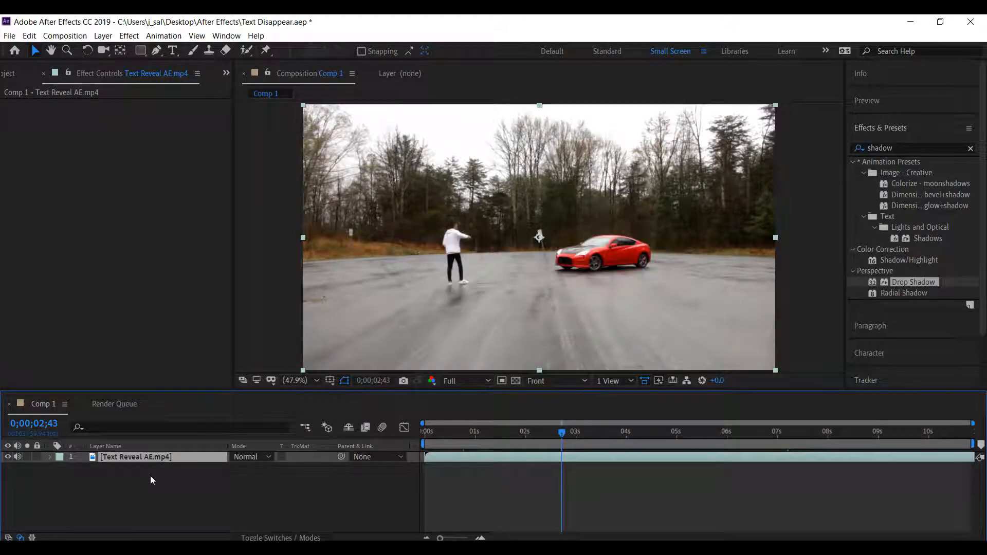
{"action": "right_click", "coordinate": [144, 457]}
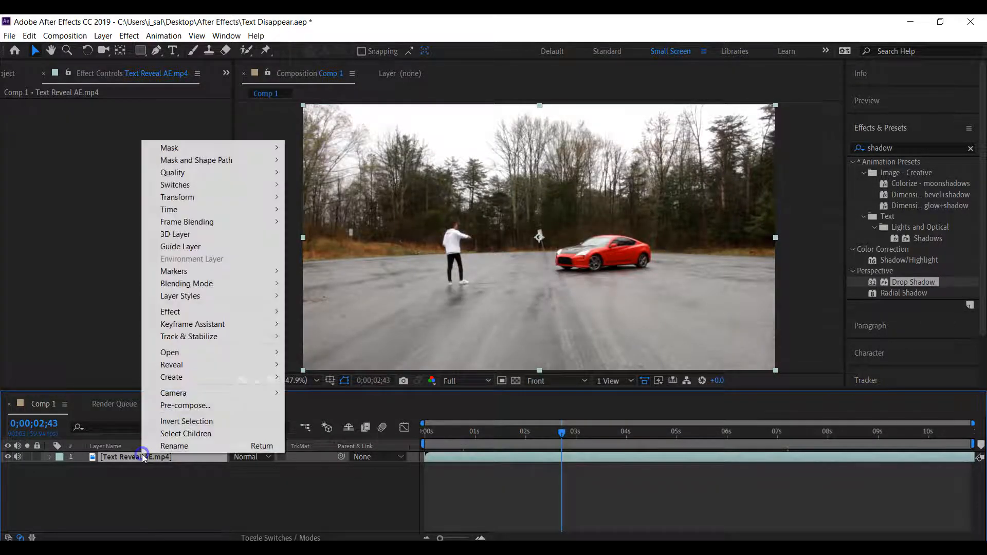
{"action": "left_click", "coordinate": [192, 446]}
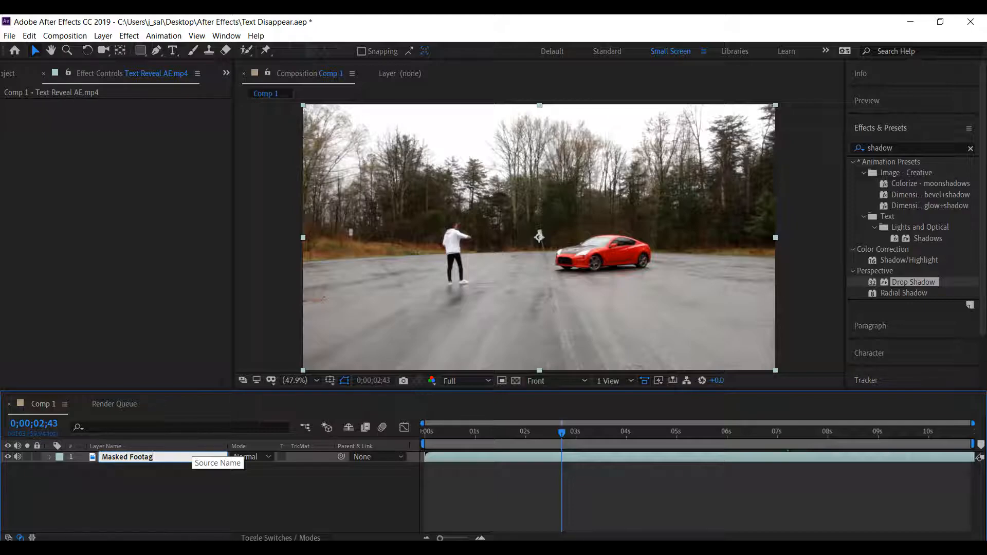
{"action": "type", "text": "Masked Footage"}
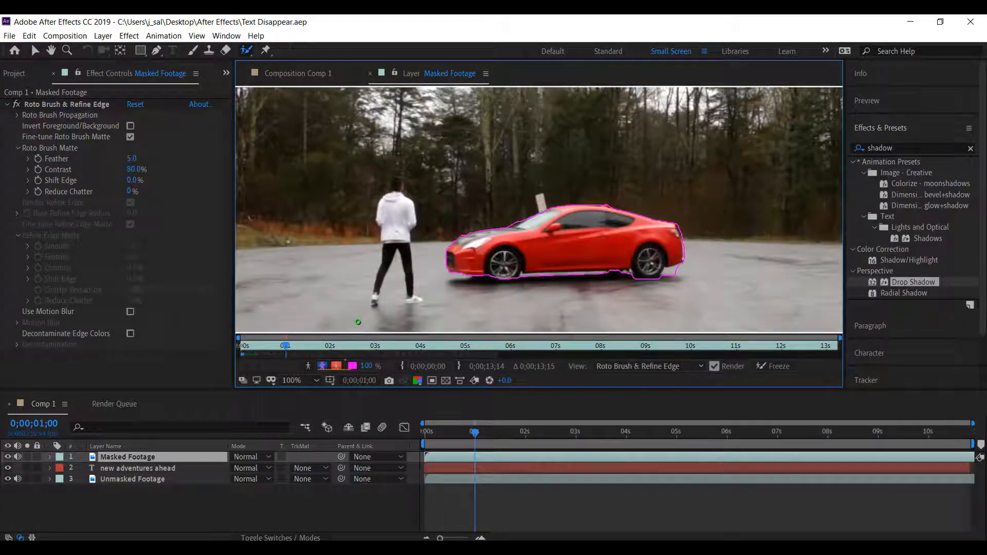
Propagate the red car's roto selection on Masked Footage forward to 0;00;11;02
{"action": "left_click_drag", "start_coordinate": [281, 348], "coordinate": [738, 348]}
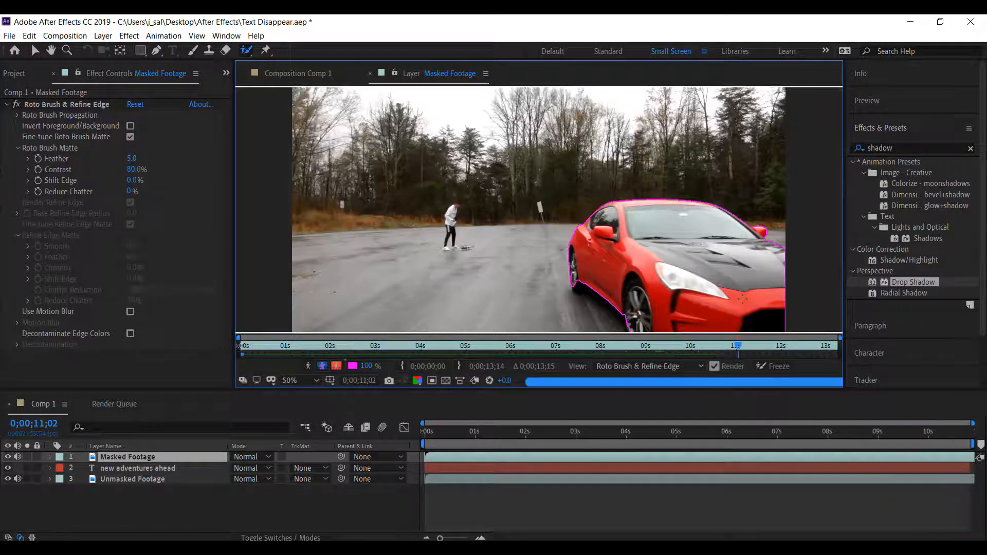